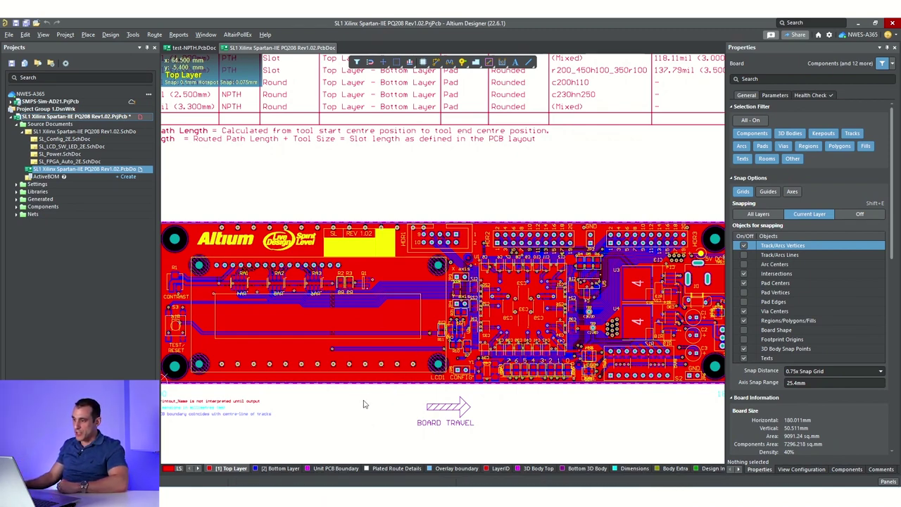
- Open Extensions and Updates and browse the purchased extensions
{"action": "right_click_drag", "start_coordinate": [348, 403], "coordinate": [354, 407]}
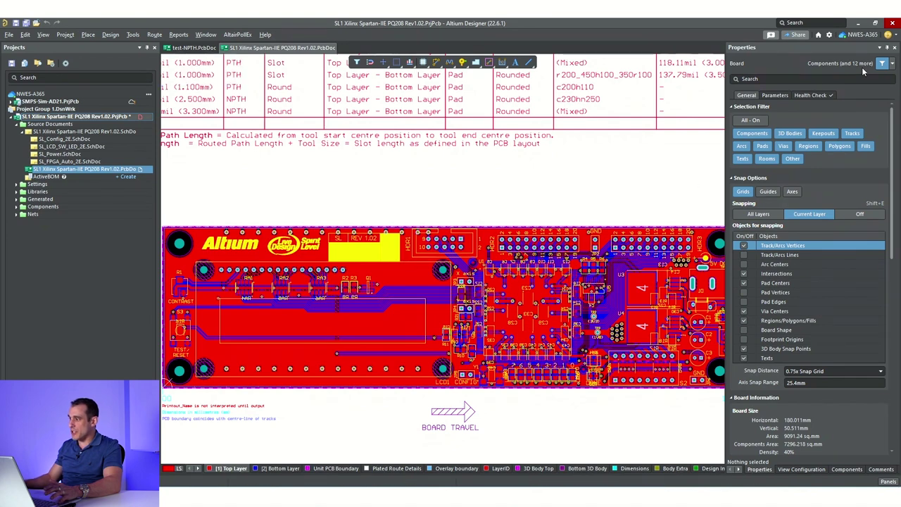
{"action": "left_click", "coordinate": [890, 36]}
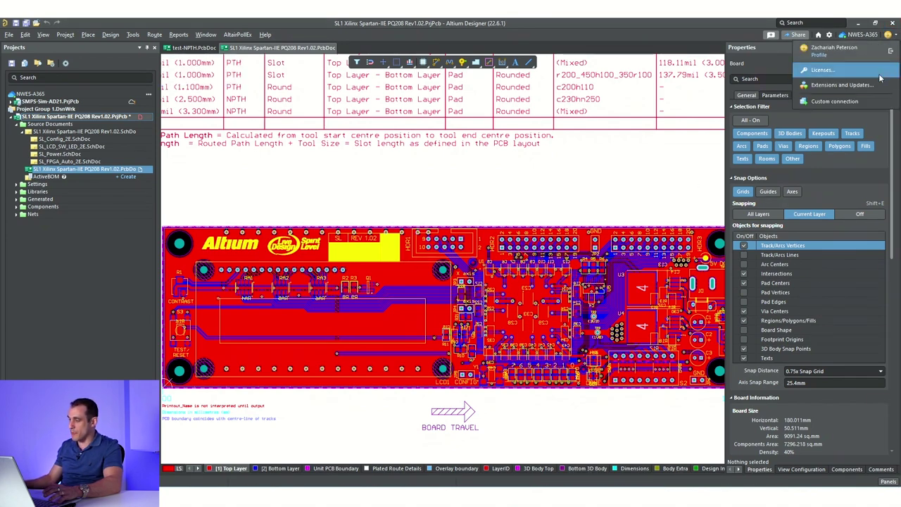
{"action": "left_click", "coordinate": [849, 85]}
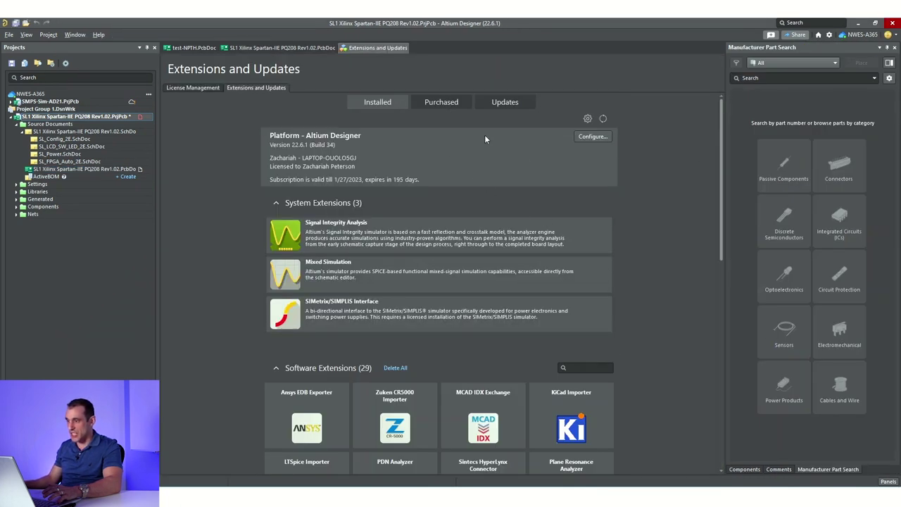
{"action": "left_click", "coordinate": [450, 104]}
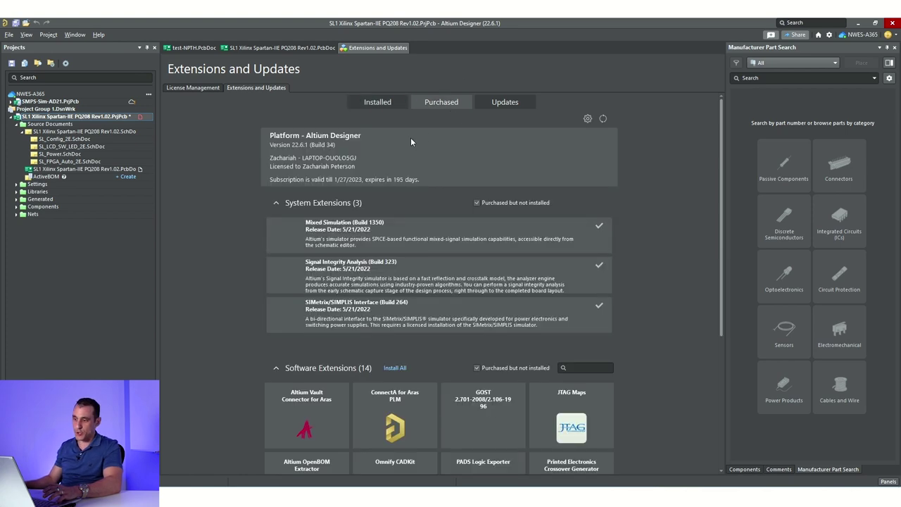
{"action": "scroll", "coordinate": [412, 143], "scroll_direction": "down", "scroll_amount": 3}
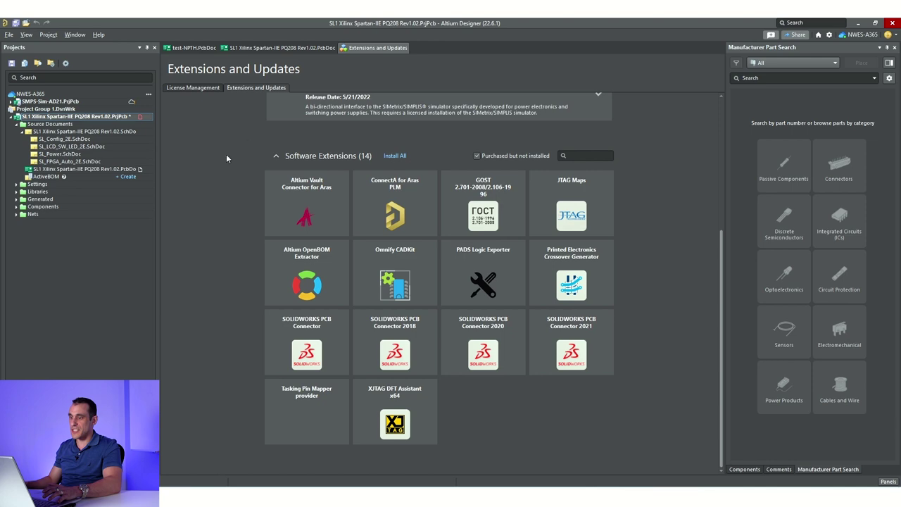
{"action": "scroll", "coordinate": [410, 156], "scroll_direction": "up", "scroll_amount": 3}
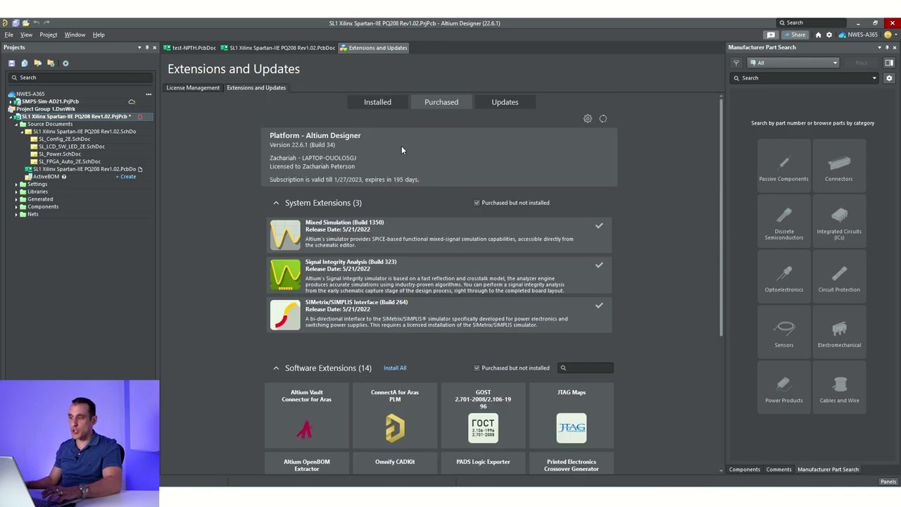
- Look through the installed software extensions for the EMI Design Rule Checker and Plane Resonance Analyzer, and close Extensions and Updates
{"action": "left_click", "coordinate": [375, 105]}
{"action": "scroll", "coordinate": [630, 220], "scroll_direction": "down", "scroll_amount": 5}
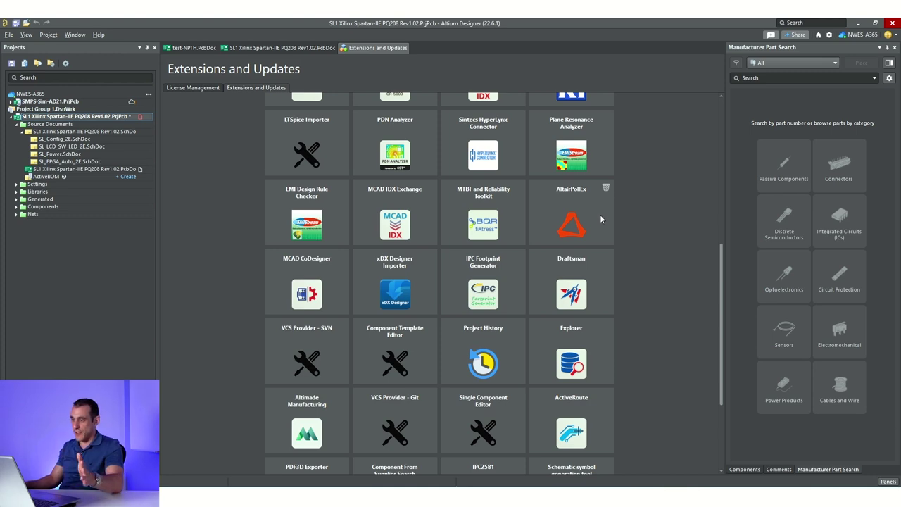
{"action": "scroll", "coordinate": [625, 236], "scroll_direction": "up", "scroll_amount": 4}
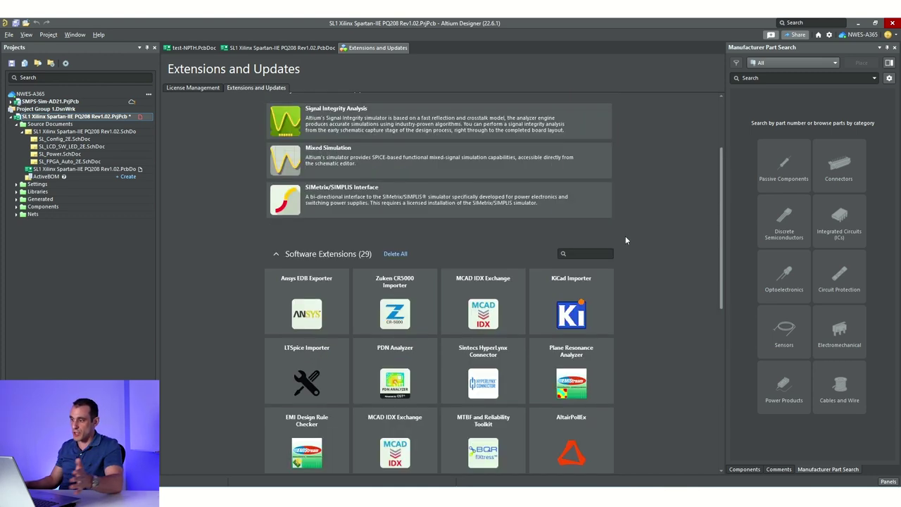
{"action": "scroll", "coordinate": [625, 237], "scroll_direction": "down", "scroll_amount": 2}
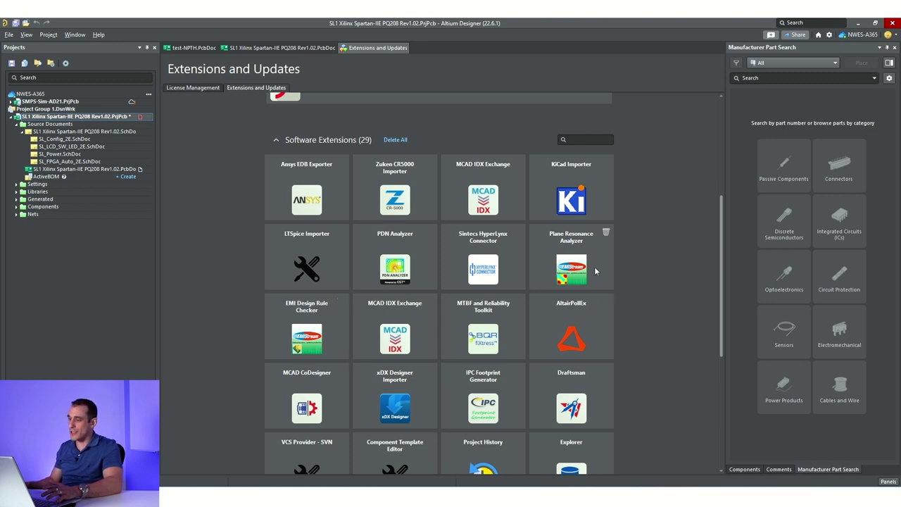
{"action": "scroll", "coordinate": [390, 290], "scroll_direction": "up", "scroll_amount": 5}
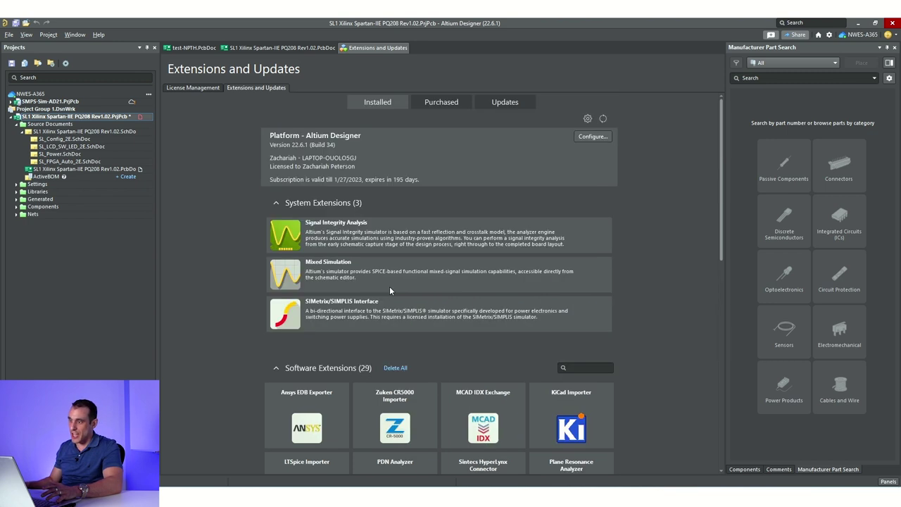
{"action": "right_click", "coordinate": [397, 52]}
{"action": "left_click", "coordinate": [403, 51]}
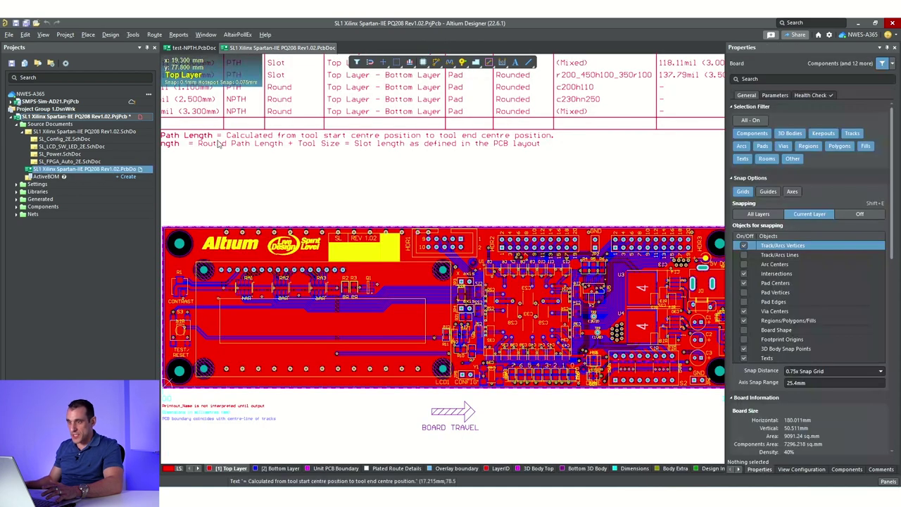
- Locate the EMI Design Rule Check and Plane Resonance Analysis commands for the board
{"action": "left_click", "coordinate": [133, 34]}
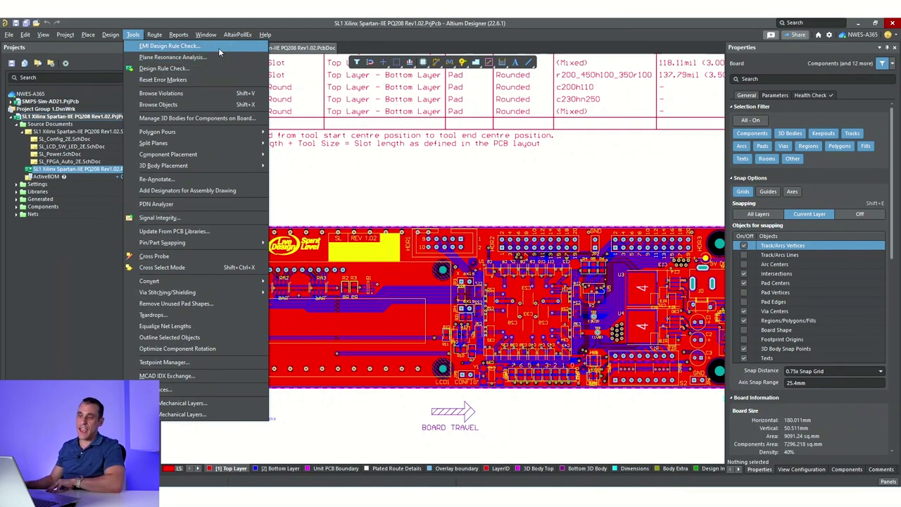
{"action": "left_click", "coordinate": [134, 35]}
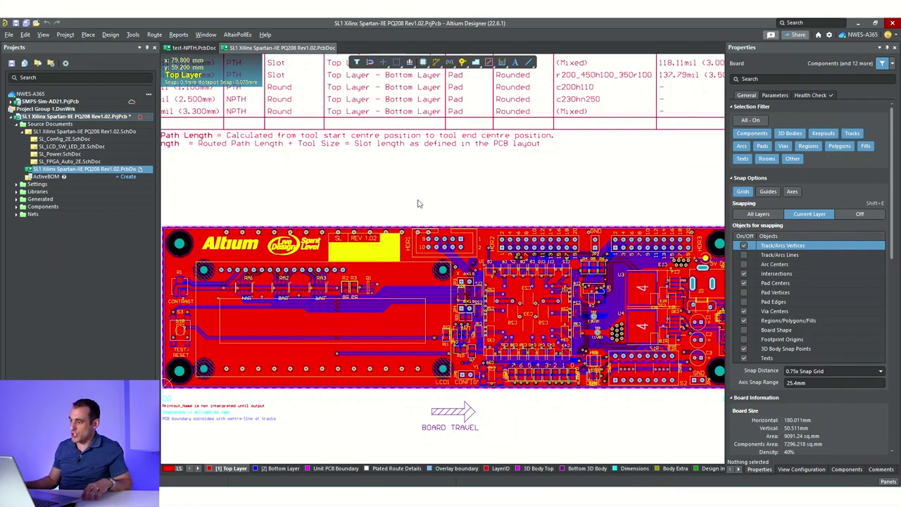
- Examine the top-layer layout around FPGA U1 and select capacitor C23 beneath it to inspect its properties
{"action": "right_click_drag", "start_coordinate": [413, 196], "coordinate": [330, 177]}
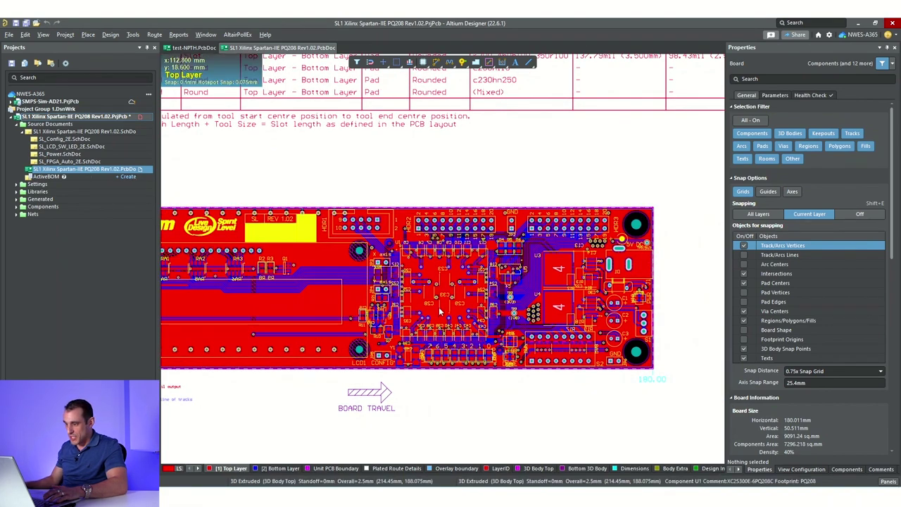
{"action": "scroll", "coordinate": [439, 307], "scroll_direction": "up", "scroll_amount": 1, "text": "ctrl"}
{"action": "scroll", "coordinate": [439, 284], "scroll_direction": "up", "scroll_amount": 5, "text": "ctrl"}
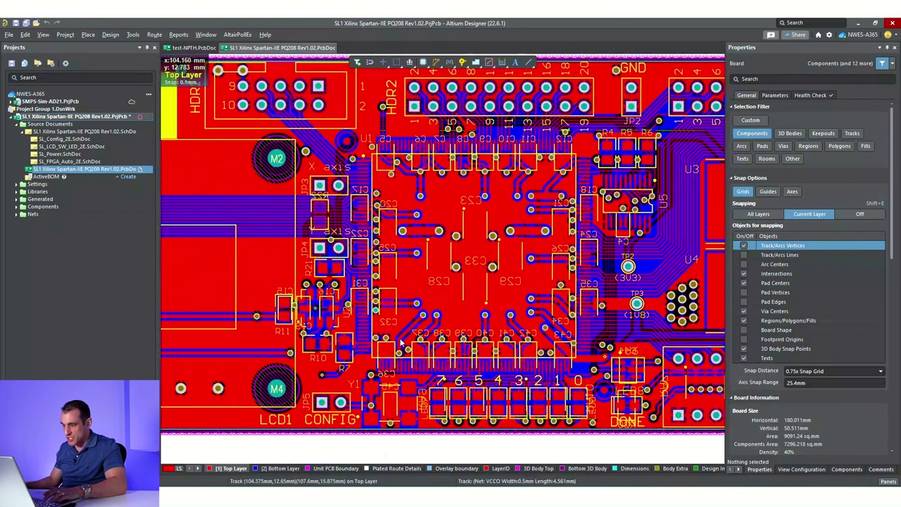
{"action": "right_click_drag", "start_coordinate": [424, 184], "coordinate": [498, 201]}
{"action": "right_click_drag", "start_coordinate": [584, 201], "coordinate": [492, 233]}
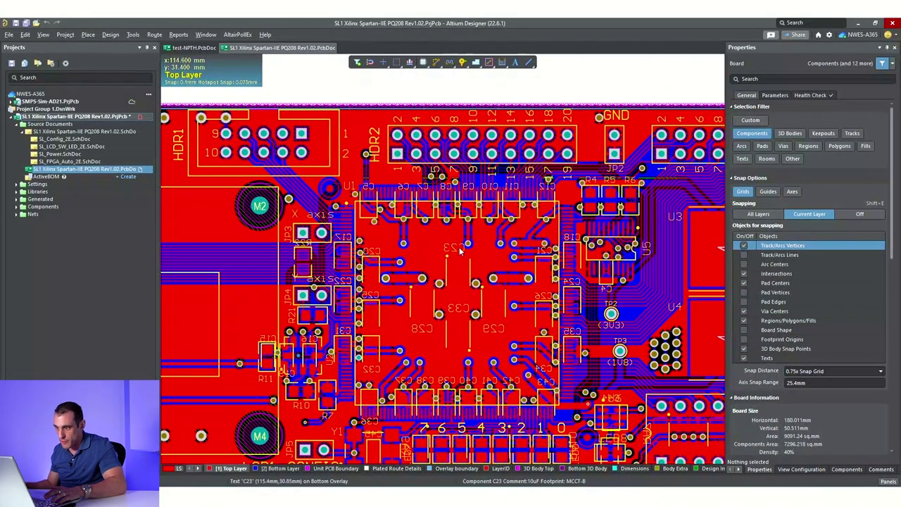
{"action": "right_click_drag", "start_coordinate": [444, 244], "coordinate": [410, 249]}
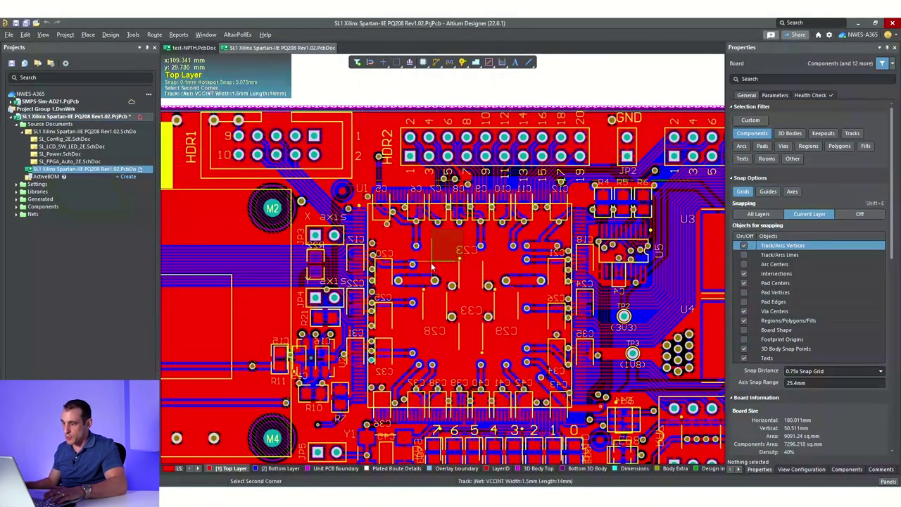
{"action": "left_click", "coordinate": [468, 266]}
{"action": "left_click", "coordinate": [467, 266]}
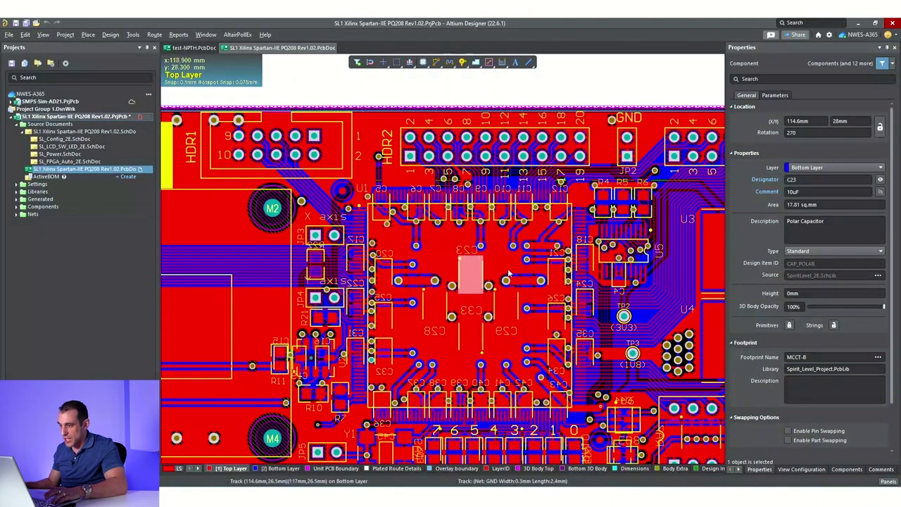
- Clear the capacitor selection and view the top-layer traces in the LCD1 area
{"action": "right_click_drag", "start_coordinate": [208, 239], "coordinate": [587, 285]}
{"action": "left_click", "coordinate": [299, 215]}
{"action": "right_click_drag", "start_coordinate": [294, 350], "coordinate": [347, 328]}
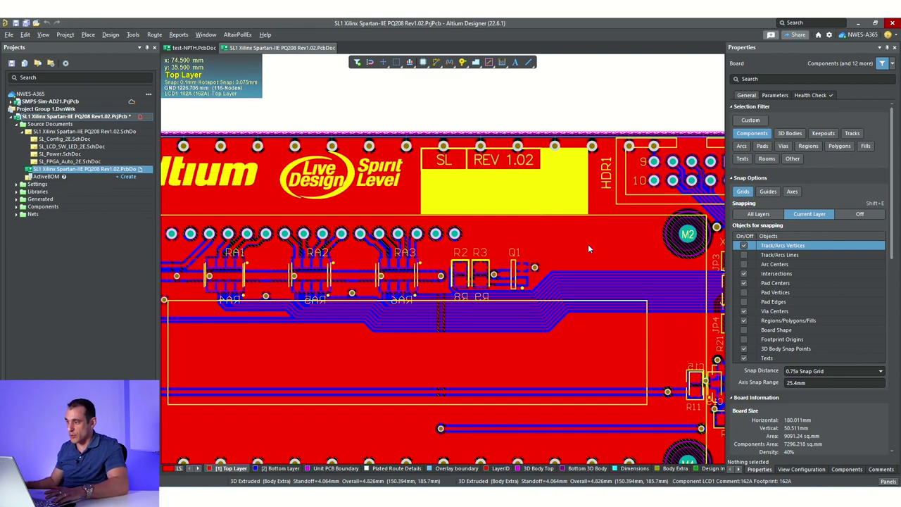
{"action": "right_click_drag", "start_coordinate": [615, 254], "coordinate": [490, 220]}
- Make the Bottom Layer active and examine its copper and routing from the LCD1 area across to the 5V DC connector
{"action": "left_click", "coordinate": [281, 470]}
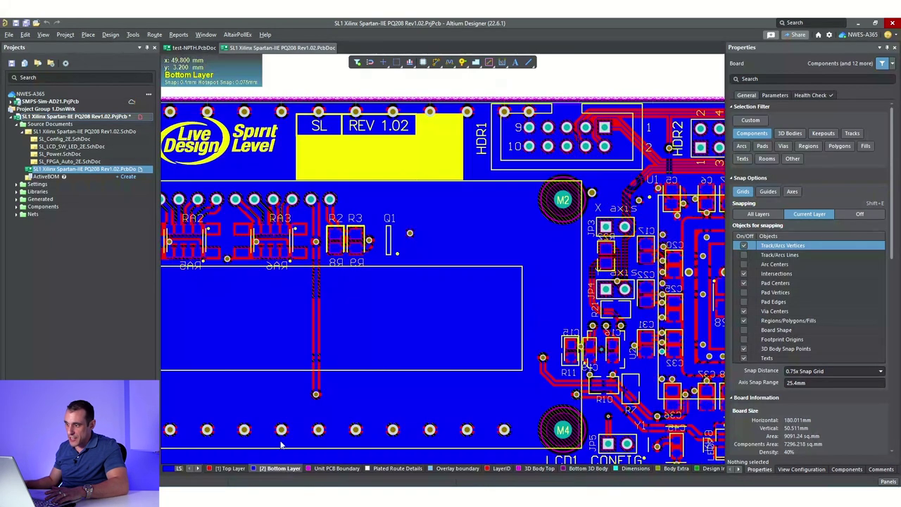
{"action": "right_click_drag", "start_coordinate": [326, 365], "coordinate": [550, 241]}
{"action": "right_click_drag", "start_coordinate": [336, 234], "coordinate": [407, 291]}
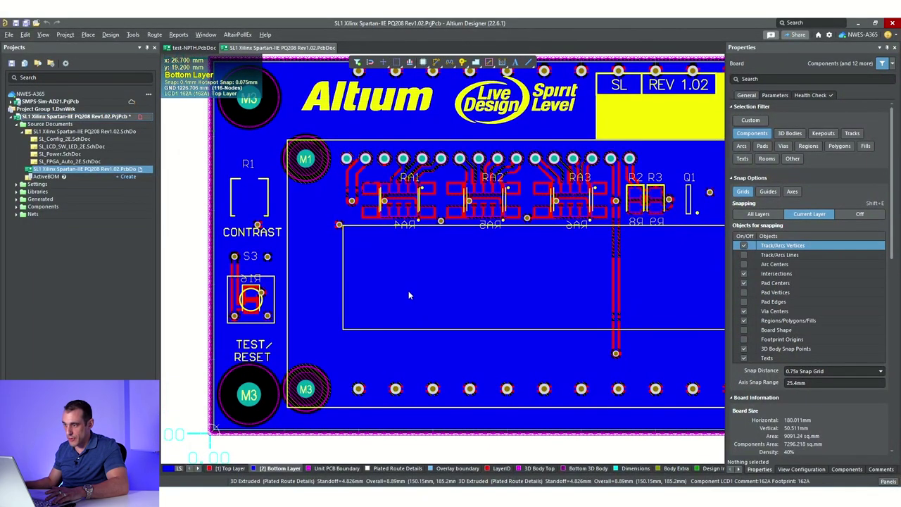
{"action": "right_click_drag", "start_coordinate": [453, 295], "coordinate": [229, 293]}
{"action": "right_click_drag", "start_coordinate": [532, 301], "coordinate": [428, 337]}
{"action": "scroll", "coordinate": [422, 336], "scroll_direction": "right", "scroll_amount": 6, "text": "shift"}
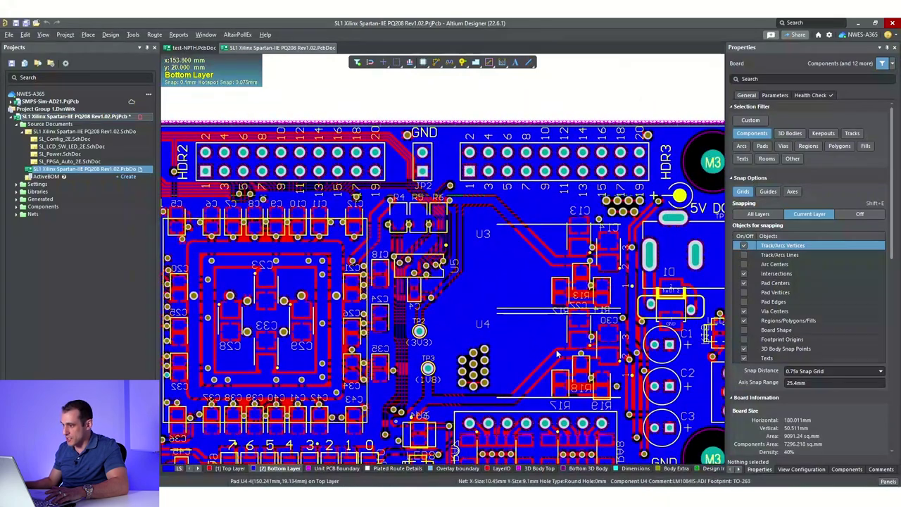
{"action": "right_click_drag", "start_coordinate": [691, 257], "coordinate": [579, 203]}
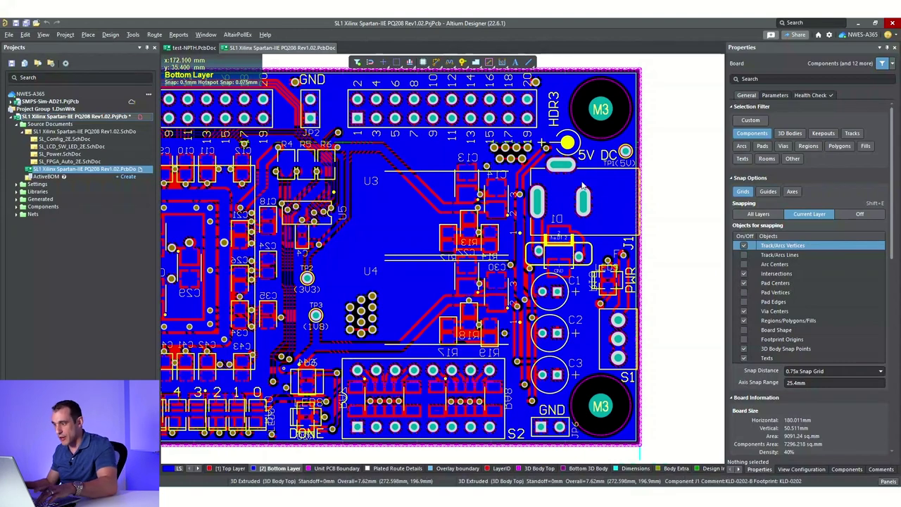
- Switch the board to 3D view and look over the FPGA and the LCD module
{"action": "key", "text": "3"}
{"action": "right_click_drag", "start_coordinate": [359, 263], "coordinate": [464, 256]}
{"action": "scroll", "coordinate": [463, 257], "scroll_direction": "down", "scroll_amount": 5, "text": "ctrl"}
{"action": "right_click_drag", "start_coordinate": [384, 269], "coordinate": [611, 304]}
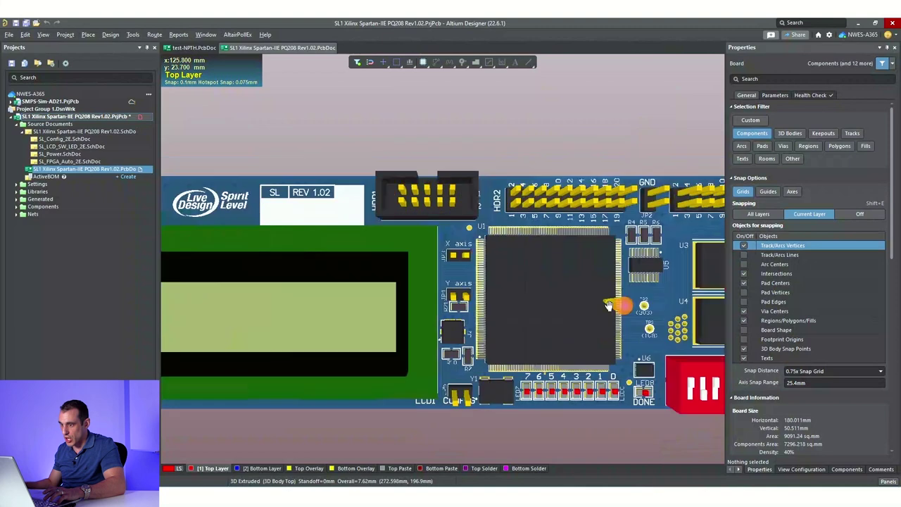
{"action": "right_click_drag", "start_coordinate": [302, 281], "coordinate": [438, 284]}
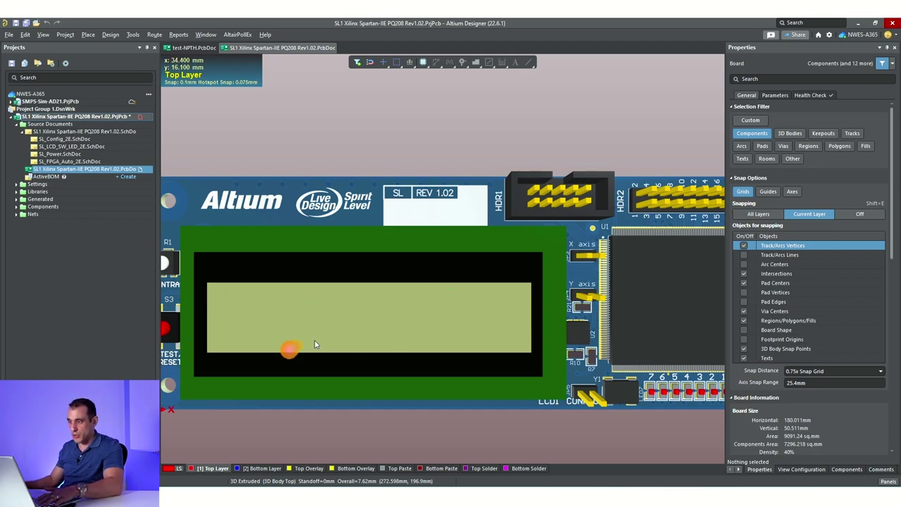
- Return to the 2D layout, make the Top Layer active and examine the traces crossing the copper plane under LCD1
{"action": "key", "text": "2"}
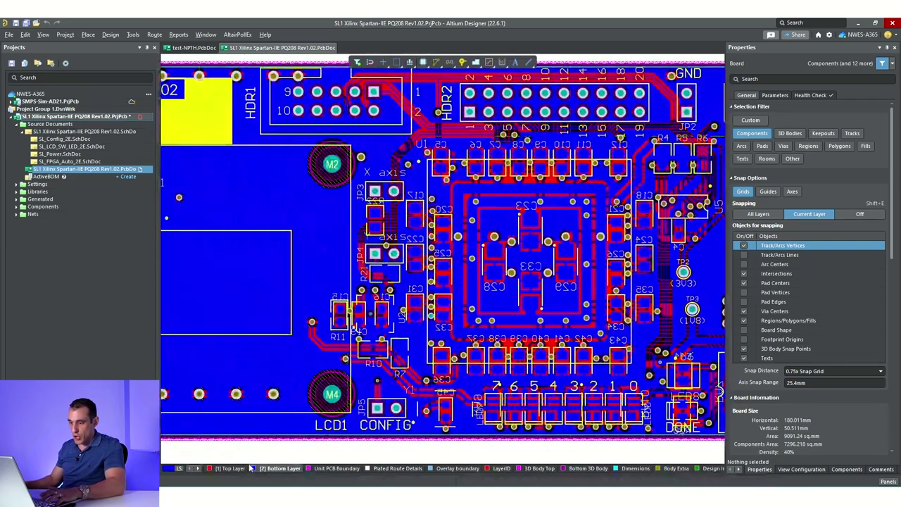
{"action": "left_click", "coordinate": [226, 469]}
{"action": "right_click_drag", "start_coordinate": [254, 370], "coordinate": [630, 360]}
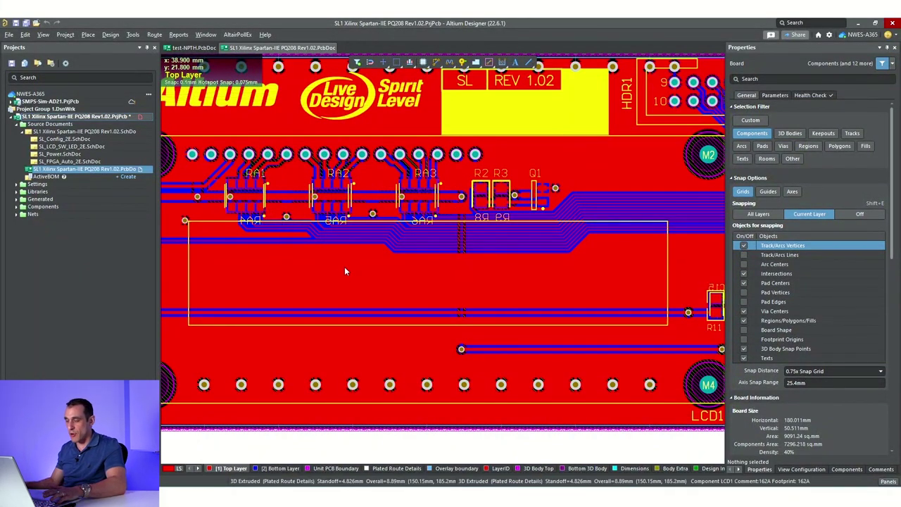
{"action": "right_click_drag", "start_coordinate": [398, 270], "coordinate": [338, 299]}
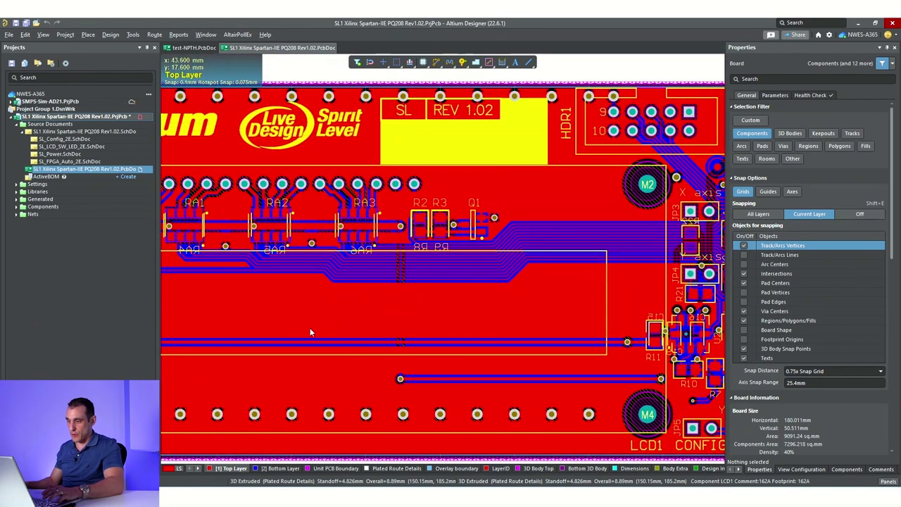
{"action": "scroll", "coordinate": [310, 327], "scroll_direction": "left", "scroll_amount": 7, "text": "shift"}
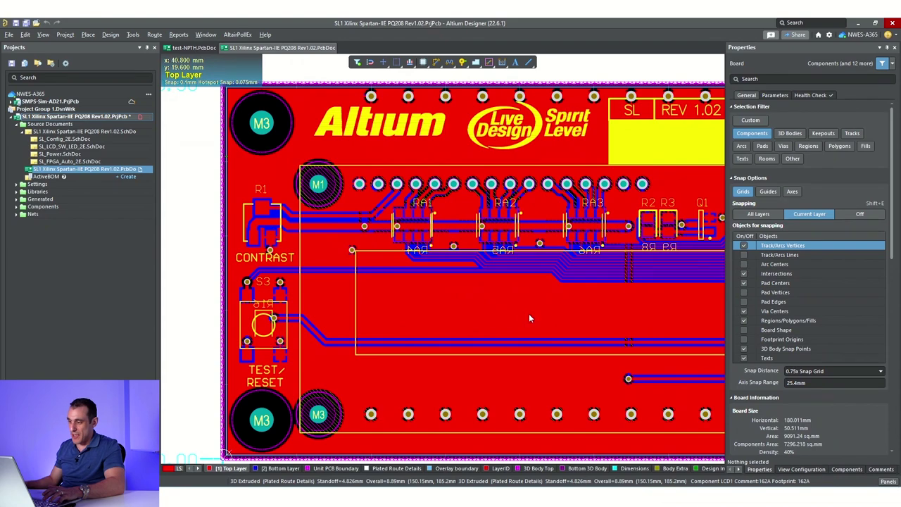
{"action": "right_click_drag", "start_coordinate": [521, 323], "coordinate": [497, 330]}
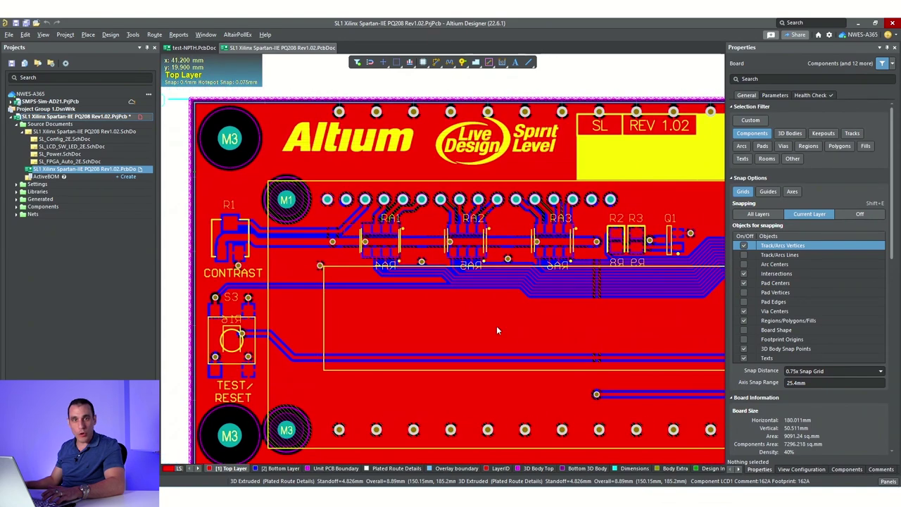
{"action": "right_click_drag", "start_coordinate": [554, 327], "coordinate": [492, 363]}
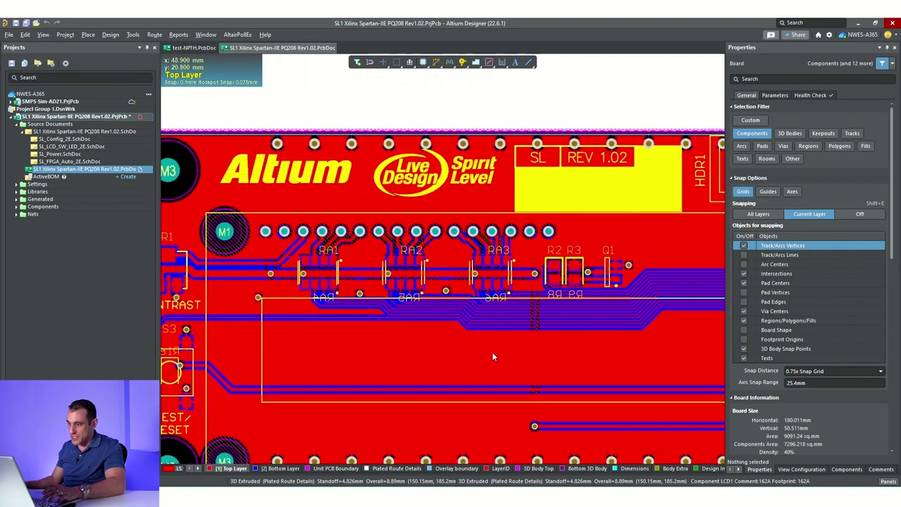
{"action": "right_click_drag", "start_coordinate": [406, 372], "coordinate": [480, 367]}
{"action": "scroll", "coordinate": [480, 367], "scroll_direction": "down", "scroll_amount": 1, "text": "ctrl"}
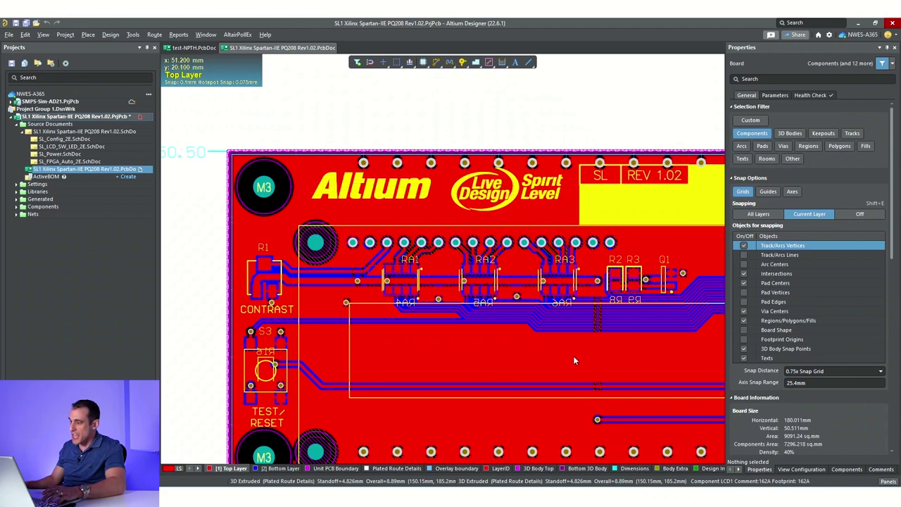
{"action": "right_click_drag", "start_coordinate": [612, 358], "coordinate": [479, 362]}
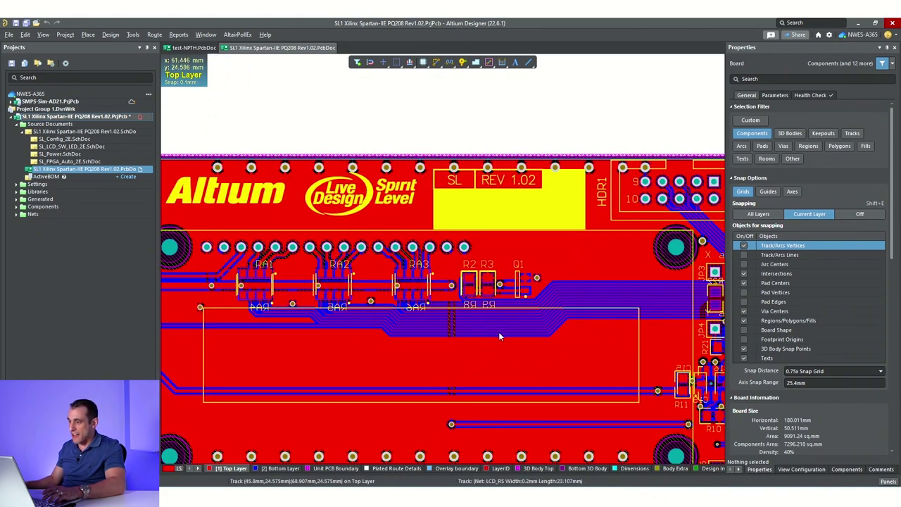
- Inspect up close the bundle of parallel LCD traces running below RA2, RA3, R2 and R3
{"action": "scroll", "coordinate": [517, 348], "scroll_direction": "up", "scroll_amount": 3, "text": "ctrl"}
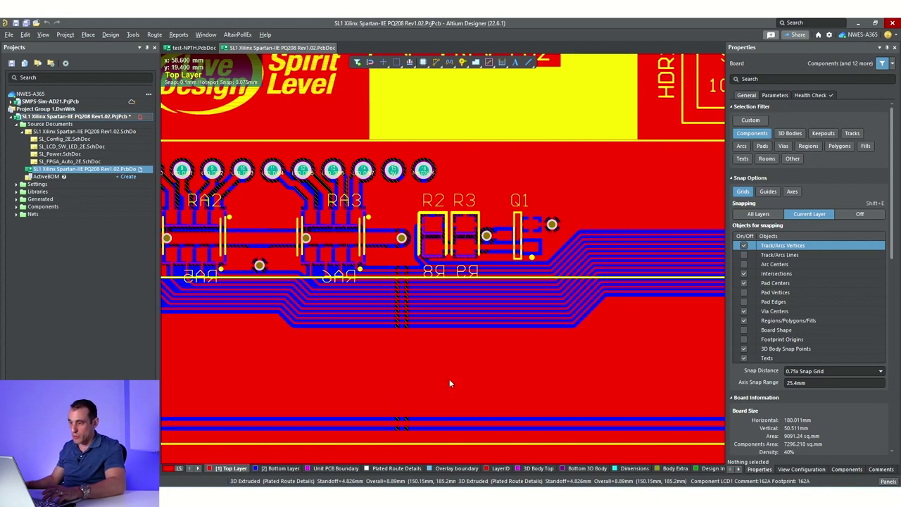
{"action": "right_click_drag", "start_coordinate": [449, 381], "coordinate": [632, 367]}
{"action": "right_click_drag", "start_coordinate": [411, 366], "coordinate": [515, 372]}
{"action": "scroll", "coordinate": [539, 360], "scroll_direction": "down", "scroll_amount": 1, "text": "ctrl"}
{"action": "right_click_drag", "start_coordinate": [453, 364], "coordinate": [204, 367]}
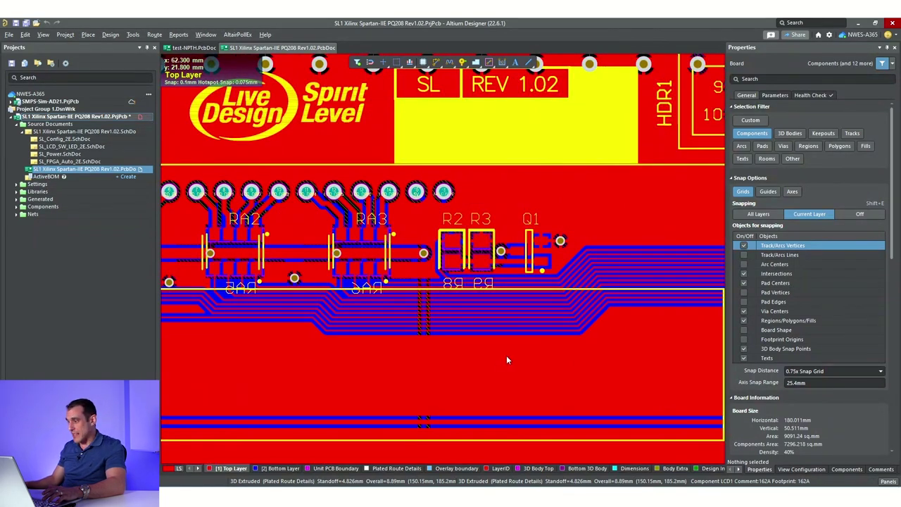
- Follow the parallel LCD traces below RA1, RA2 and RA3 past R2, R3 and Q1 toward the M2 mounting hole
{"action": "mouse_move", "coordinate": [543, 364]}
{"action": "right_mouse_down"}
{"action": "mouse_move", "coordinate": [438, 375]}
{"action": "mouse_move", "coordinate": [543, 380]}
{"action": "right_mouse_up"}
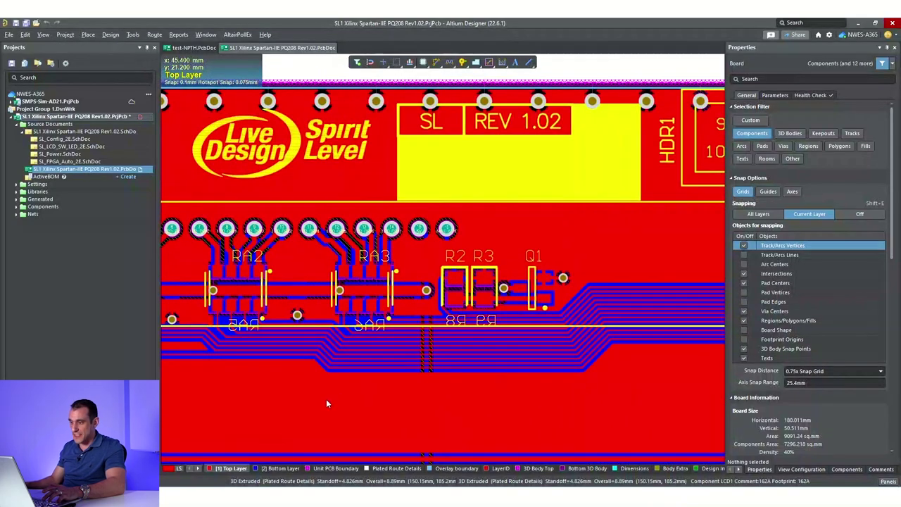
{"action": "right_click_drag", "start_coordinate": [334, 404], "coordinate": [486, 402]}
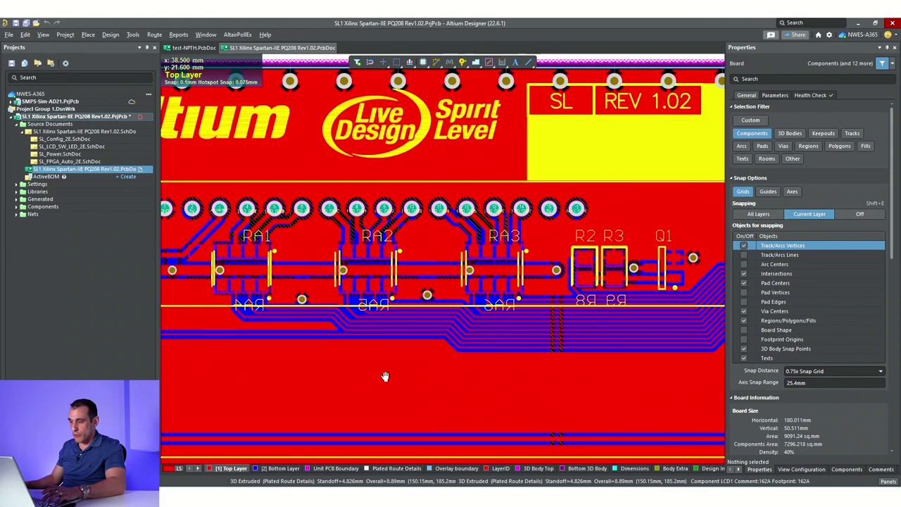
{"action": "right_click_drag", "start_coordinate": [631, 355], "coordinate": [370, 394]}
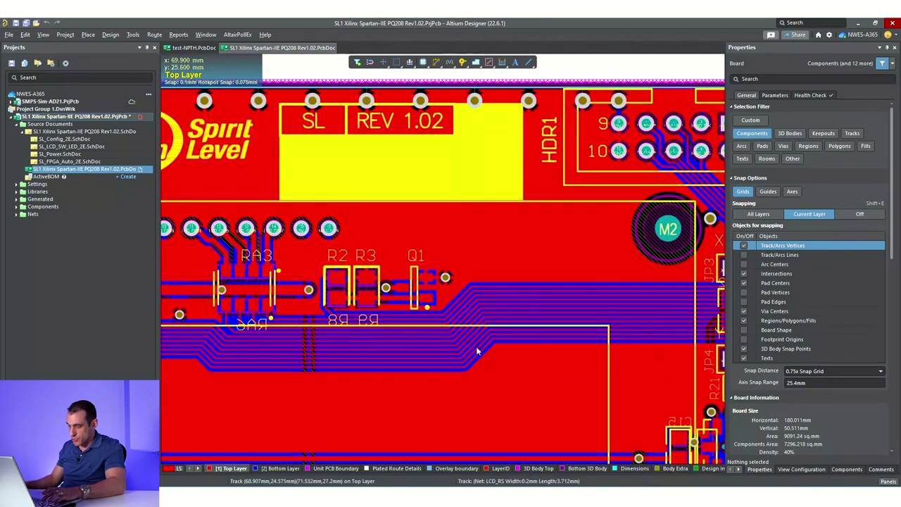
{"action": "scroll", "coordinate": [523, 321], "scroll_direction": "up", "scroll_amount": 2, "text": "ctrl"}
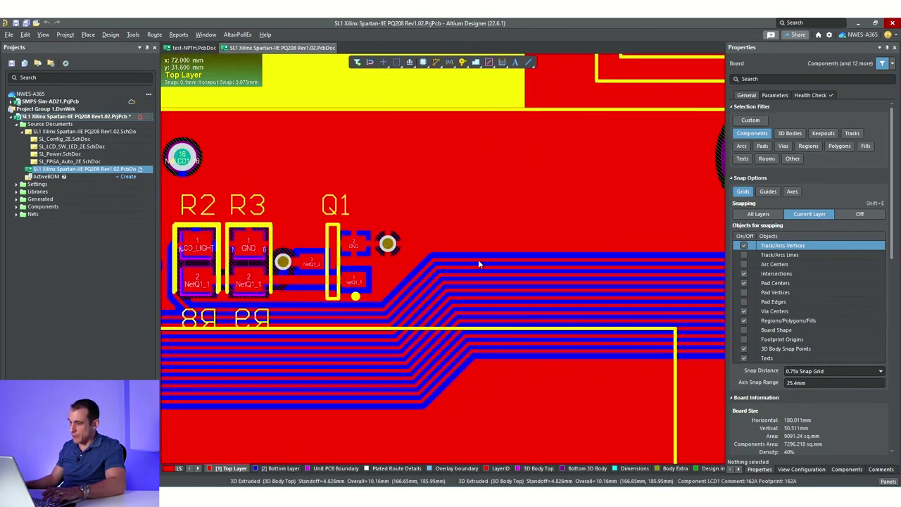
{"action": "right_click_drag", "start_coordinate": [371, 371], "coordinate": [648, 363]}
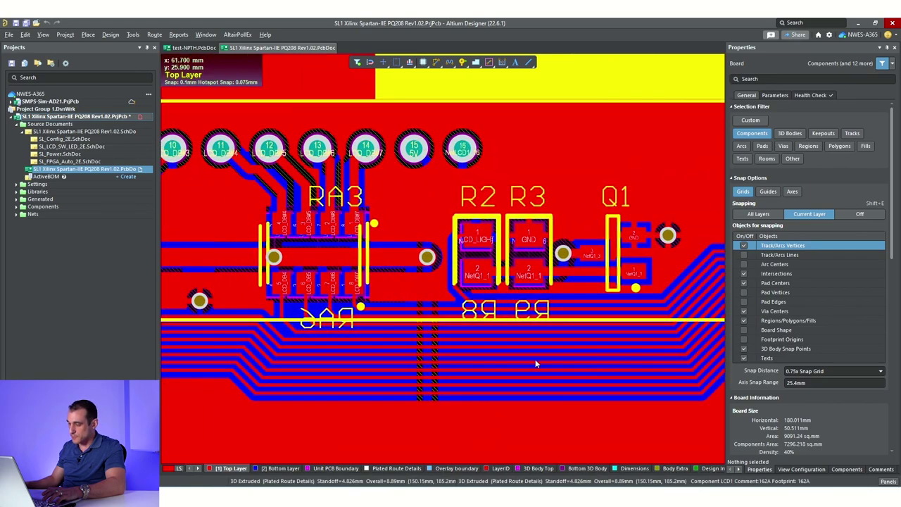
{"action": "right_click_drag", "start_coordinate": [203, 356], "coordinate": [376, 354]}
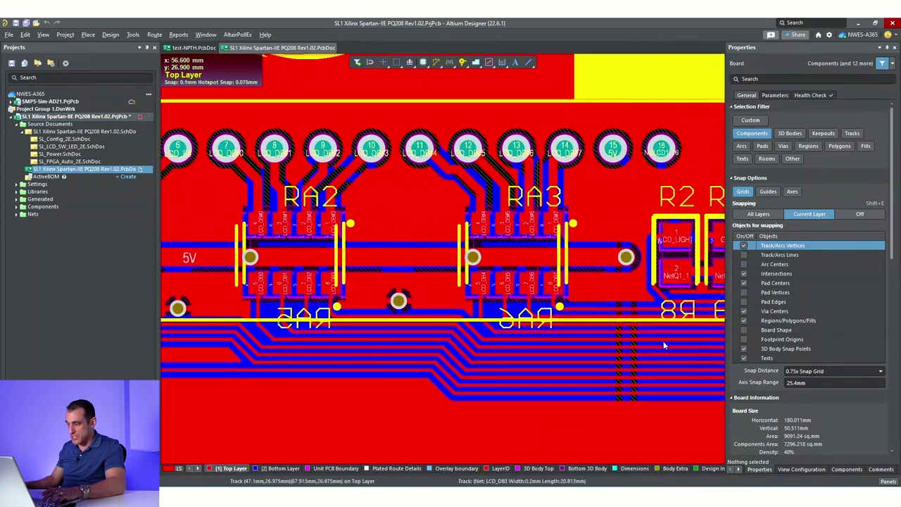
{"action": "right_click_drag", "start_coordinate": [656, 352], "coordinate": [373, 352]}
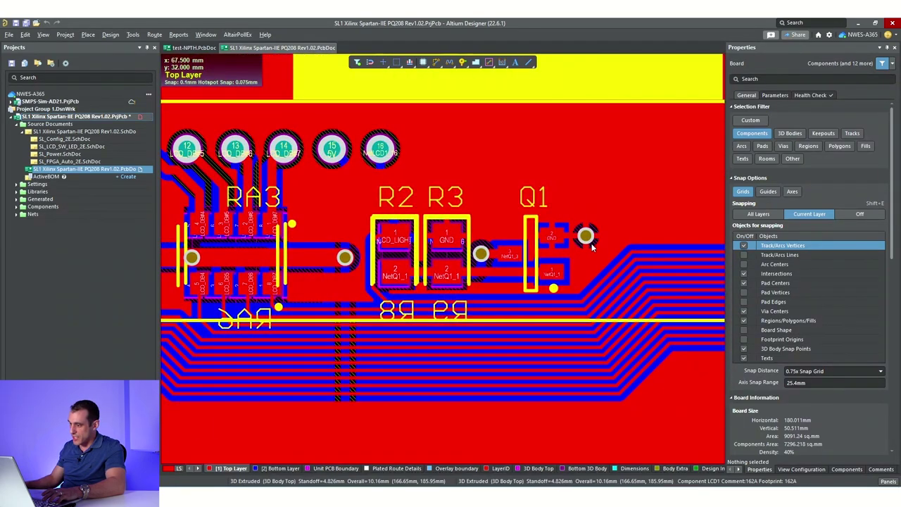
- Inspect up close the diagonal bend of the LCD trace bundle beside Q1, from LCD_LIGHT down to TEST
{"action": "scroll", "coordinate": [611, 281], "scroll_direction": "up", "scroll_amount": 5, "text": "ctrl"}
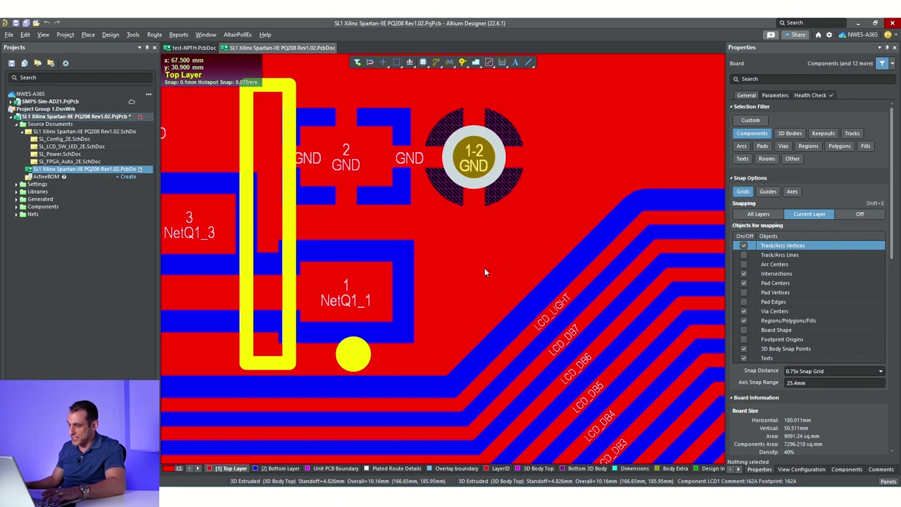
{"action": "scroll", "coordinate": [488, 258], "scroll_direction": "down", "scroll_amount": 6}
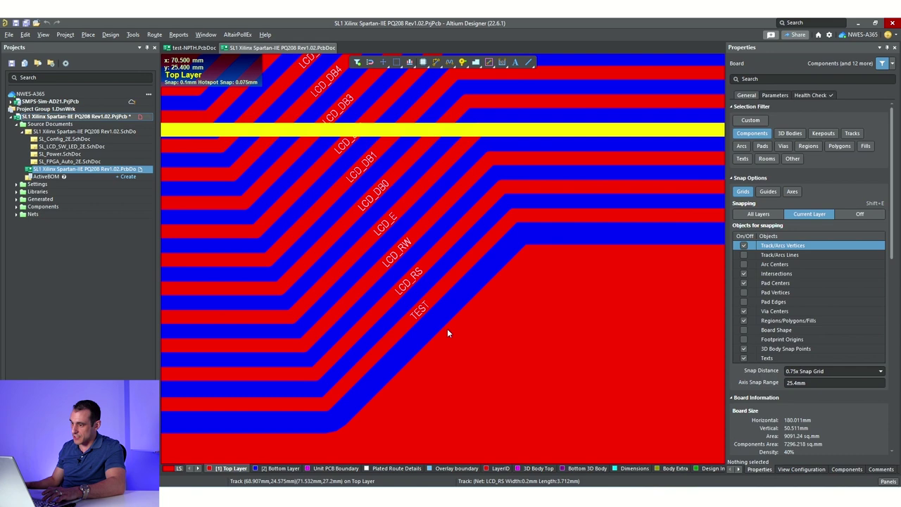
{"action": "scroll", "coordinate": [487, 350], "scroll_direction": "up", "scroll_amount": 3}
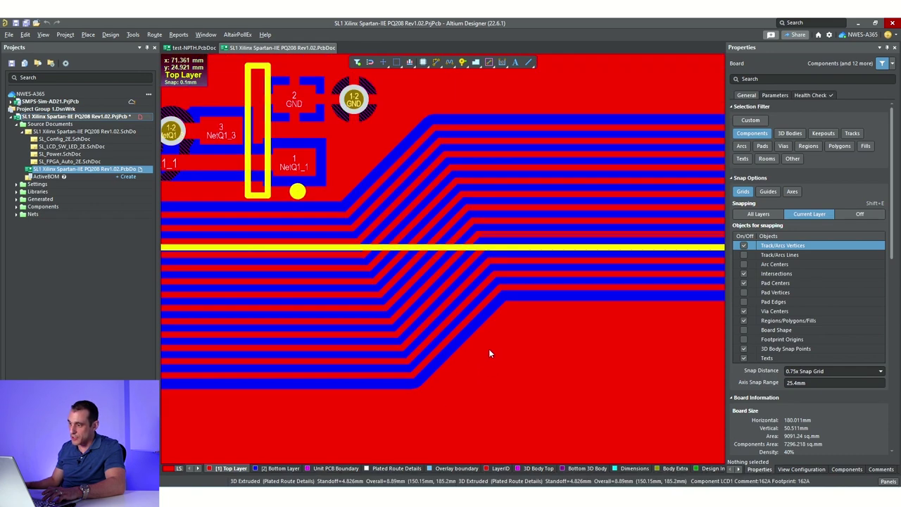
{"action": "scroll", "coordinate": [471, 359], "scroll_direction": "left", "scroll_amount": 6, "text": "shift"}
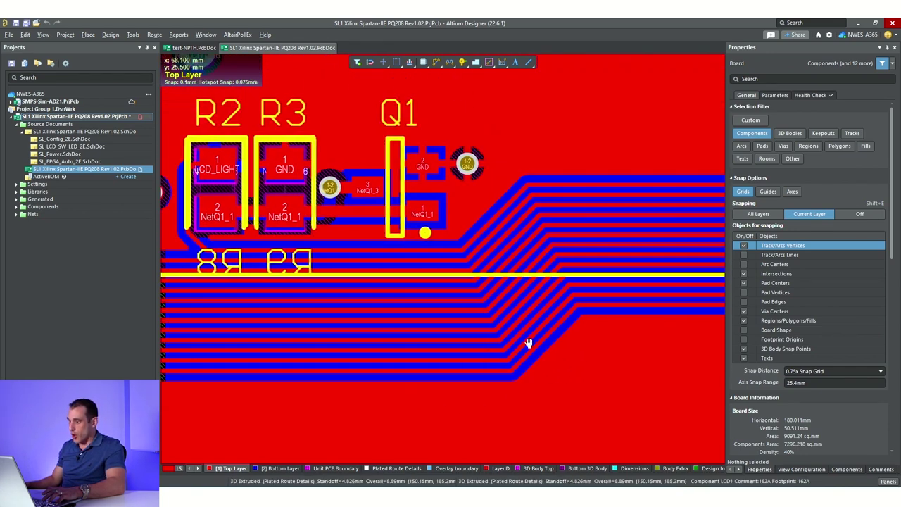
{"action": "scroll", "coordinate": [450, 335], "scroll_direction": "down", "scroll_amount": 1, "text": "ctrl"}
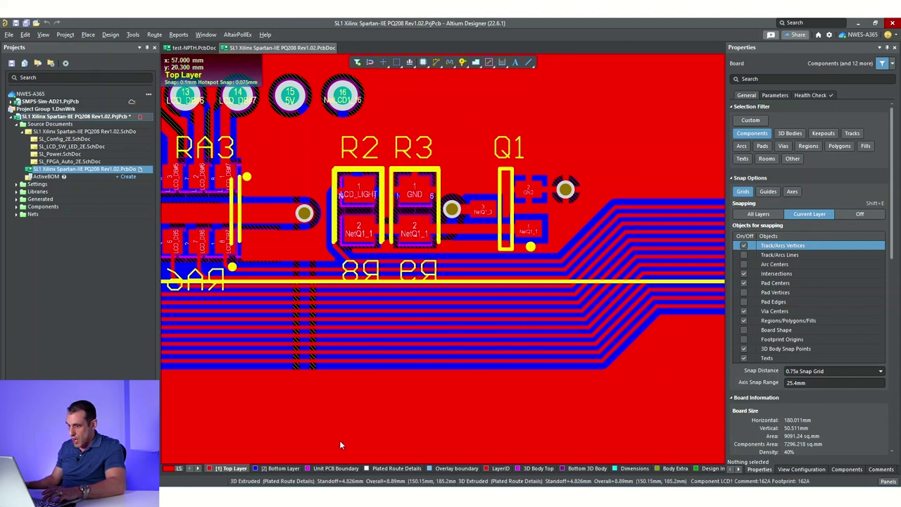
- Check the Bottom Layer copper beneath the LCD trace bundle, then make the Top Layer active again
{"action": "left_click", "coordinate": [278, 468]}
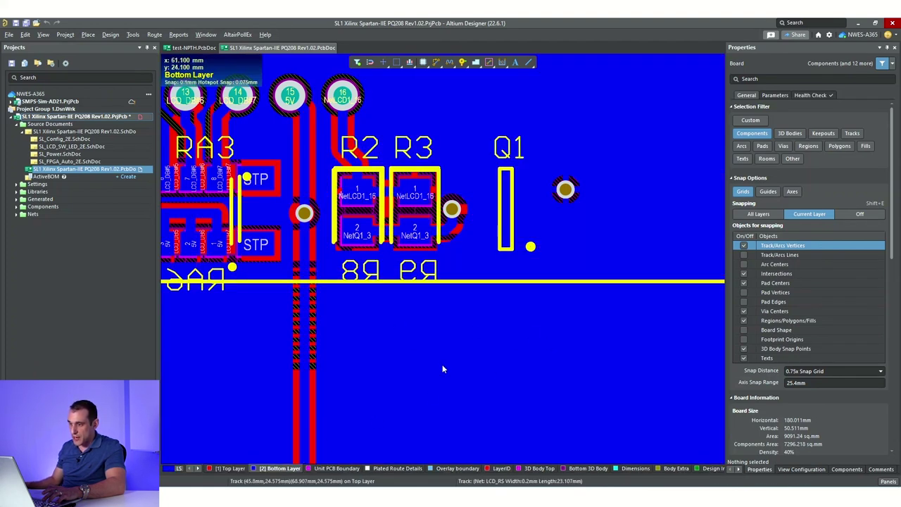
{"action": "left_click", "coordinate": [229, 468]}
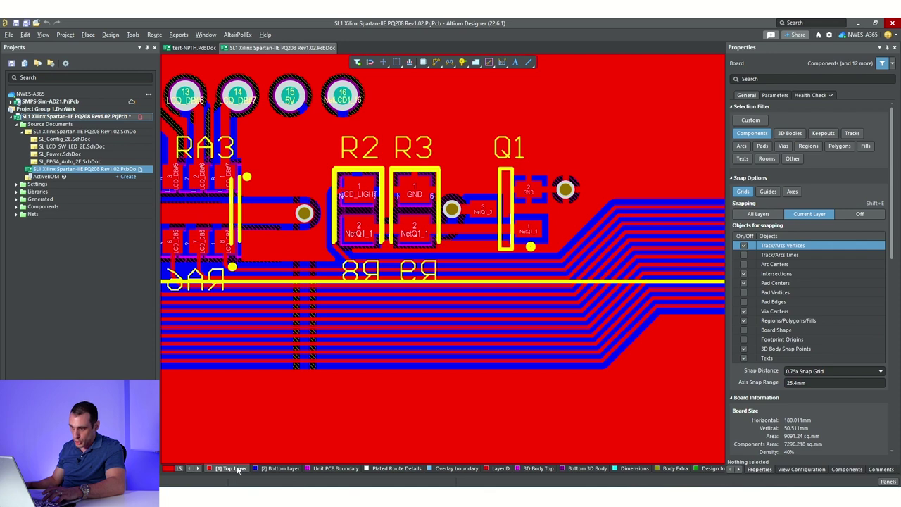
{"action": "scroll", "coordinate": [597, 310], "scroll_direction": "down", "scroll_amount": 3, "text": "ctrl"}
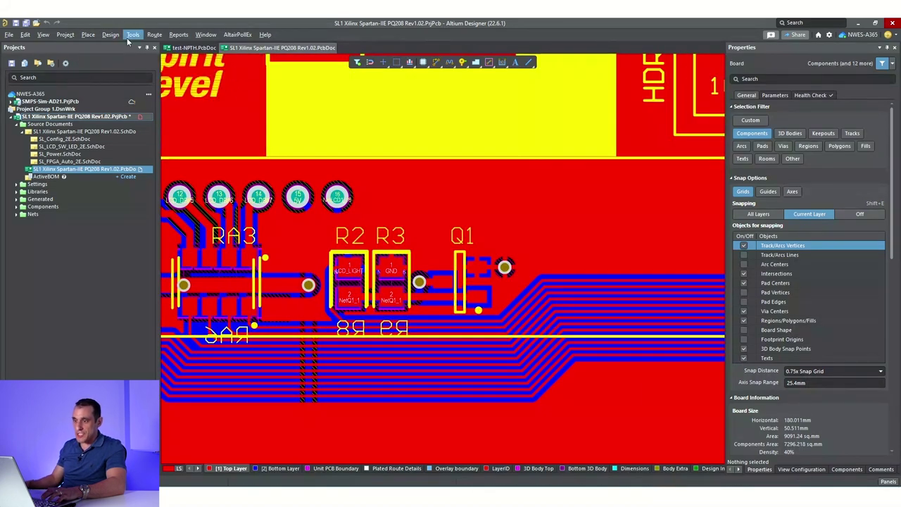
- Open the layer stackup to review the signal and core layer thicknesses, then return to the board layout
{"action": "left_click", "coordinate": [110, 34]}
{"action": "left_click", "coordinate": [137, 110]}
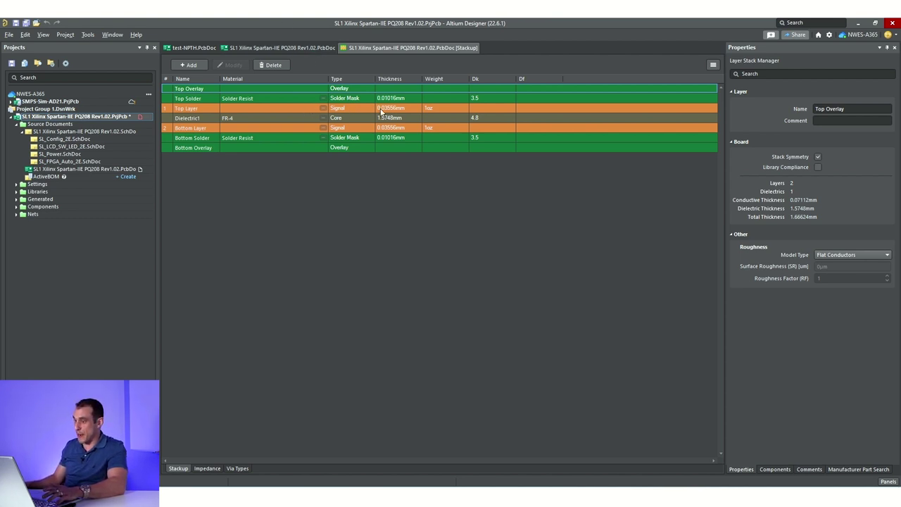
{"action": "left_click", "coordinate": [292, 46]}
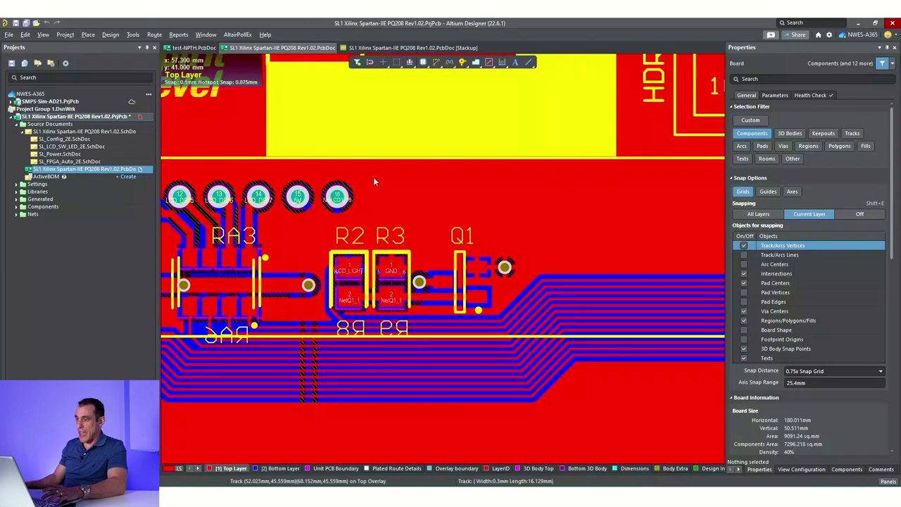
- Examine the LCD traces on the Top Layer from RA1 past R2, R3 and Q1 to the U1 pins
{"action": "right_click_drag", "start_coordinate": [543, 223], "coordinate": [583, 221]}
{"action": "right_click_drag", "start_coordinate": [299, 243], "coordinate": [417, 240]}
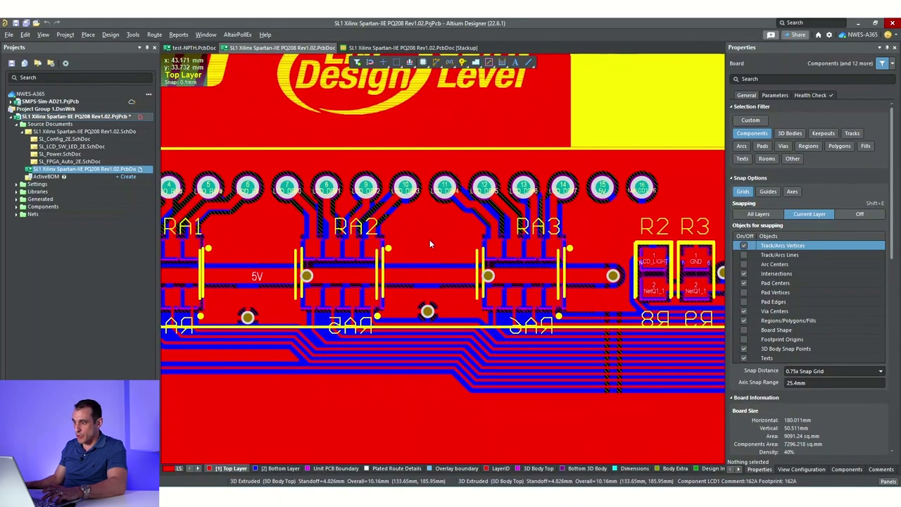
{"action": "scroll", "coordinate": [429, 240], "scroll_direction": "down", "scroll_amount": 1, "text": "ctrl"}
{"action": "scroll", "coordinate": [392, 245], "scroll_direction": "down", "scroll_amount": 2, "text": "ctrl"}
{"action": "scroll", "coordinate": [539, 329], "scroll_direction": "up", "scroll_amount": 3, "text": "ctrl"}
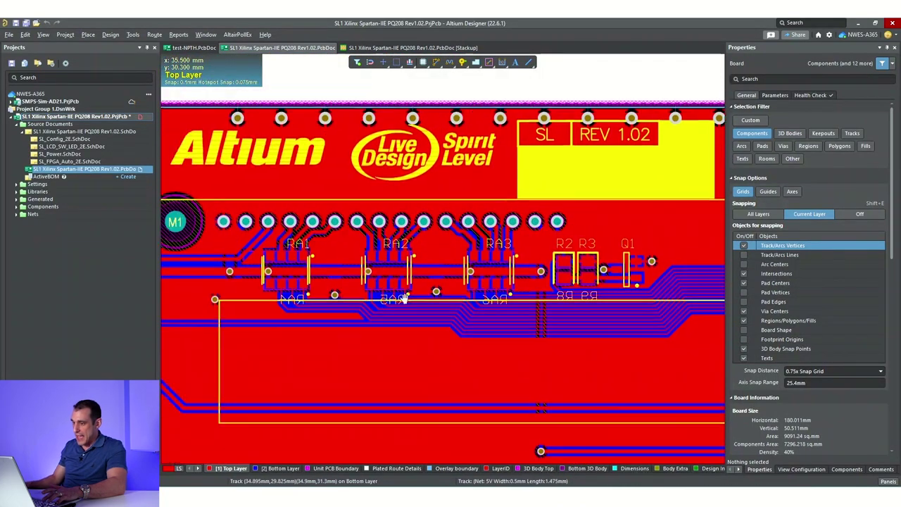
{"action": "scroll", "coordinate": [540, 329], "scroll_direction": "down", "scroll_amount": 2, "text": "ctrl"}
{"action": "scroll", "coordinate": [376, 362], "scroll_direction": "right", "scroll_amount": 4, "text": "shift"}
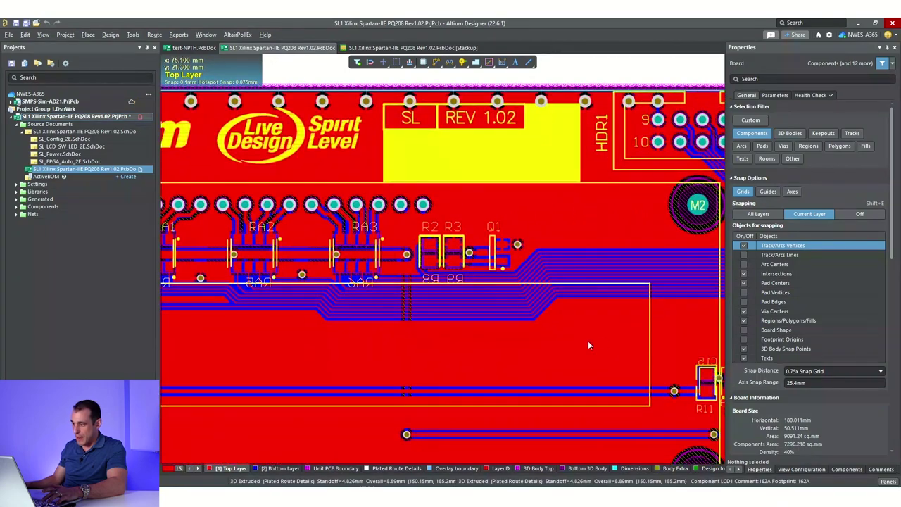
{"action": "scroll", "coordinate": [442, 341], "scroll_direction": "up", "scroll_amount": 2, "text": "ctrl"}
{"action": "right_click_drag", "start_coordinate": [441, 341], "coordinate": [461, 314]}
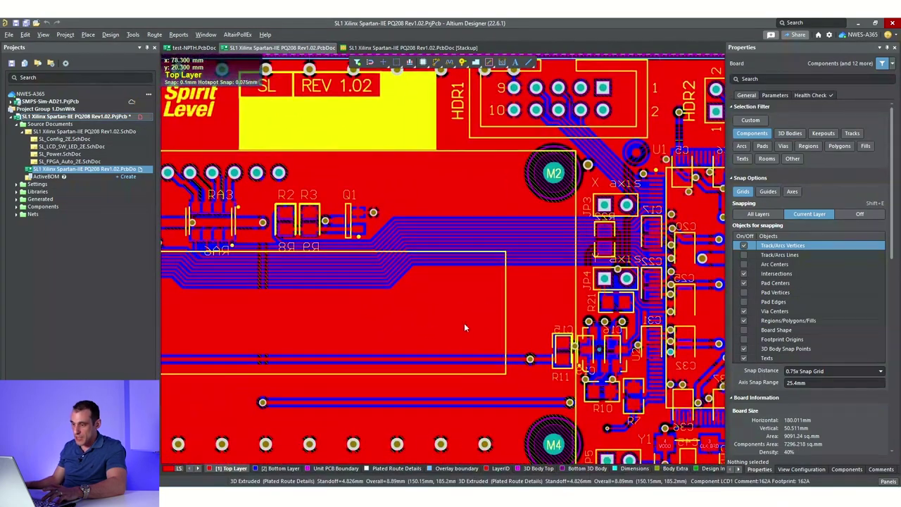
{"action": "right_click_drag", "start_coordinate": [326, 332], "coordinate": [483, 364]}
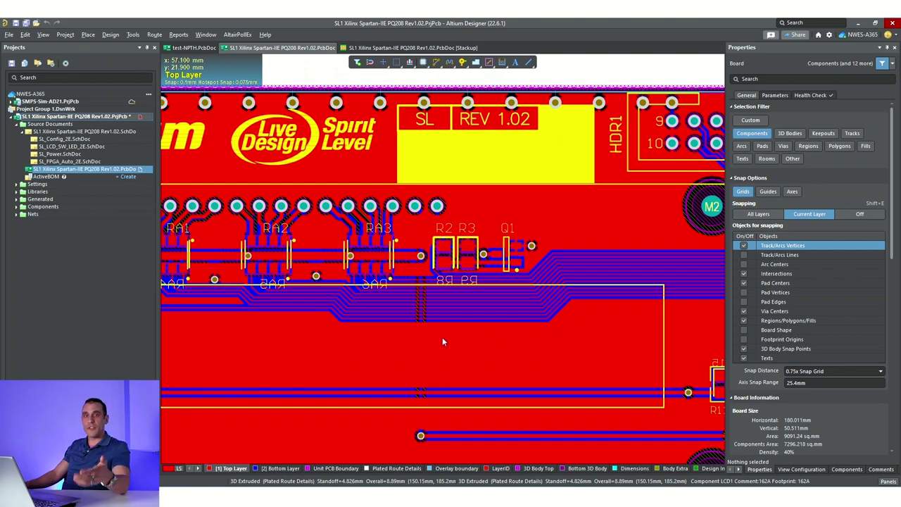
- Launch the EMI Design Rule Check for the board in EMIStream
{"action": "right_click_drag", "start_coordinate": [545, 332], "coordinate": [496, 346]}
{"action": "scroll", "coordinate": [462, 353], "scroll_direction": "down", "scroll_amount": 1, "text": "ctrl"}
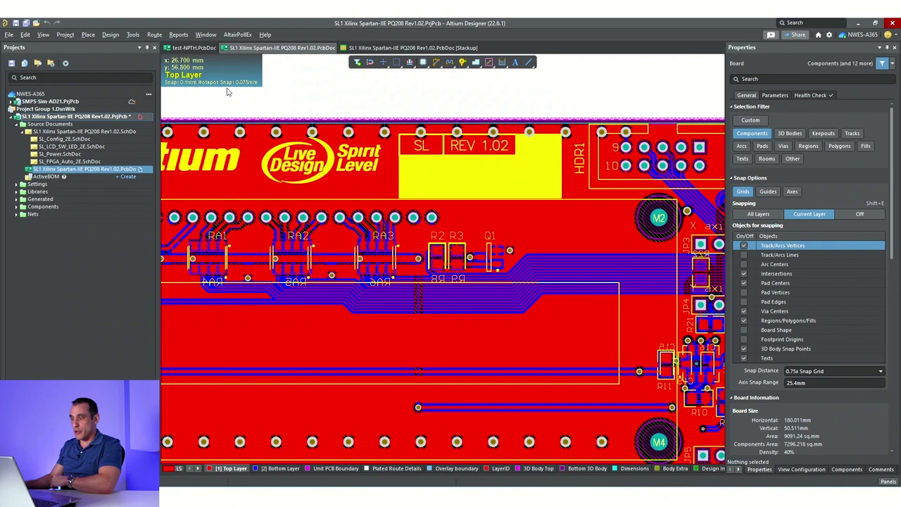
{"action": "right_click_drag", "start_coordinate": [330, 306], "coordinate": [428, 327]}
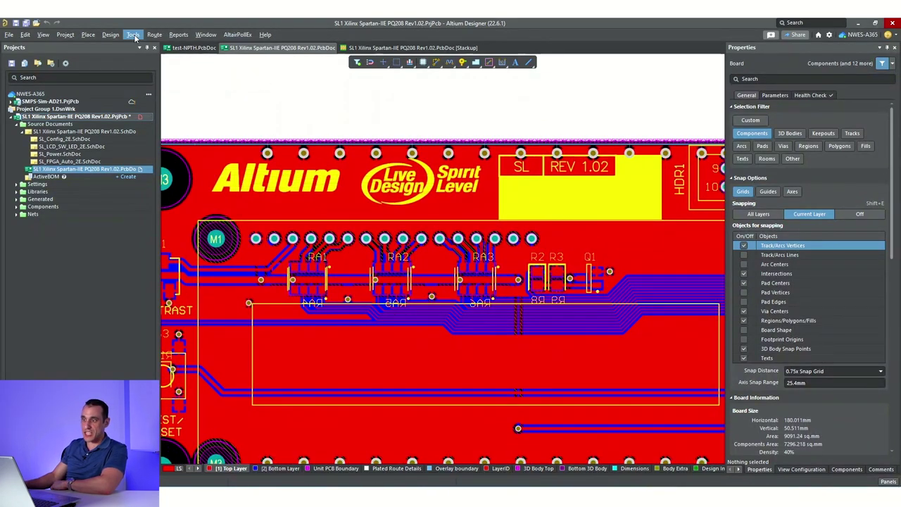
{"action": "right_click_drag", "start_coordinate": [327, 221], "coordinate": [385, 164]}
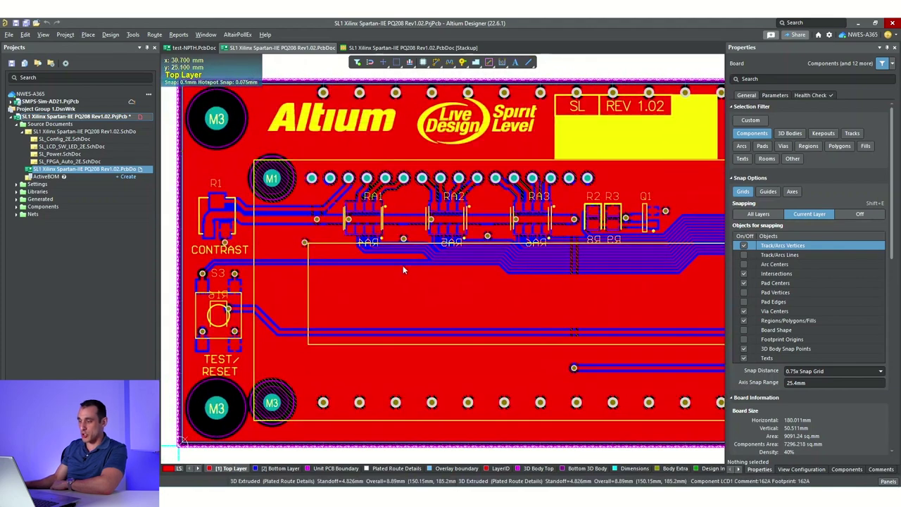
{"action": "right_click_drag", "start_coordinate": [367, 200], "coordinate": [357, 211]}
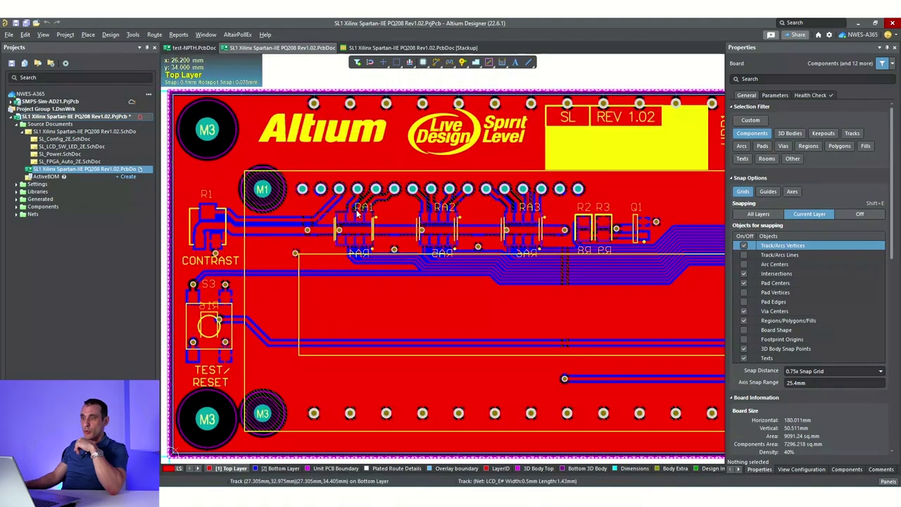
{"action": "left_click", "coordinate": [132, 35]}
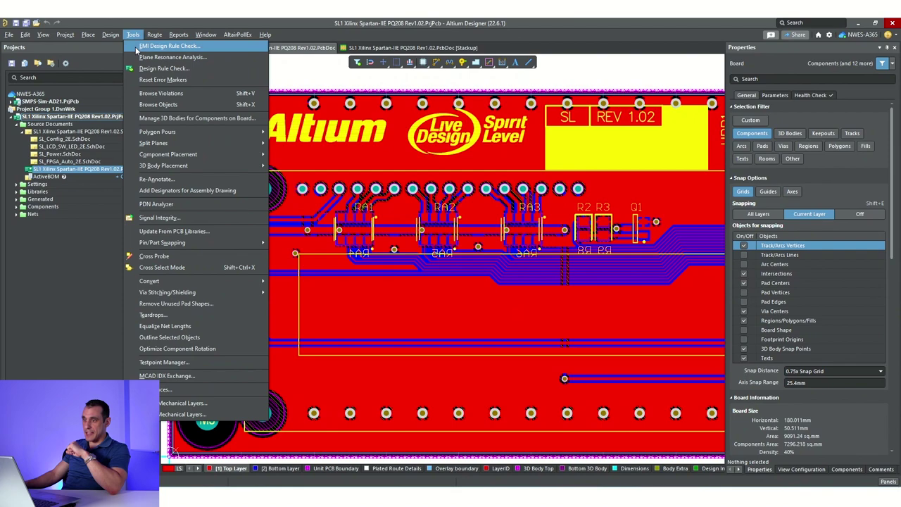
{"action": "left_click", "coordinate": [138, 47]}
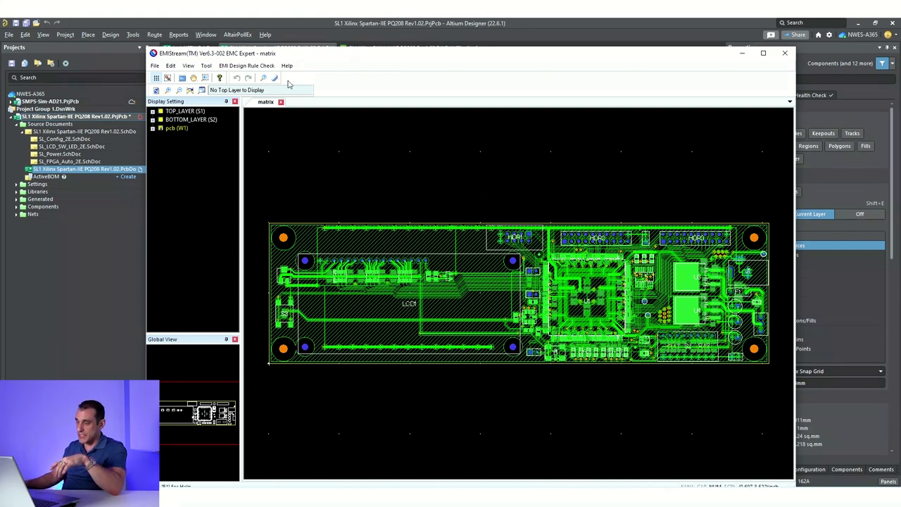
- Run the EMI Rule Check on the board
{"action": "left_click", "coordinate": [254, 66]}
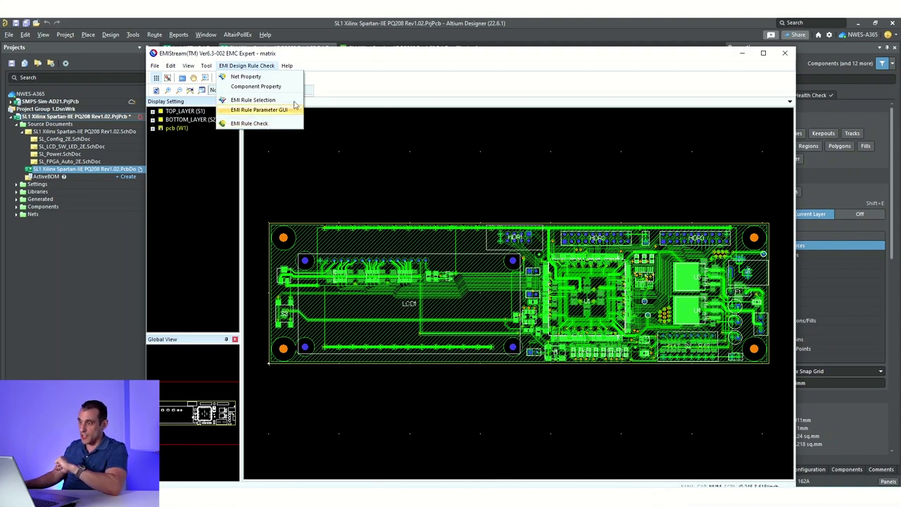
{"action": "left_click", "coordinate": [269, 66]}
{"action": "left_click", "coordinate": [256, 68]}
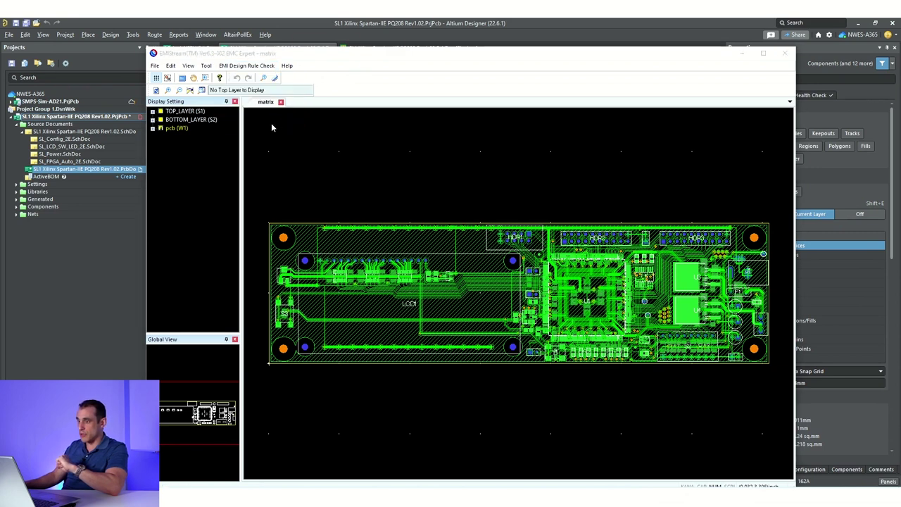
{"action": "left_click", "coordinate": [249, 123]}
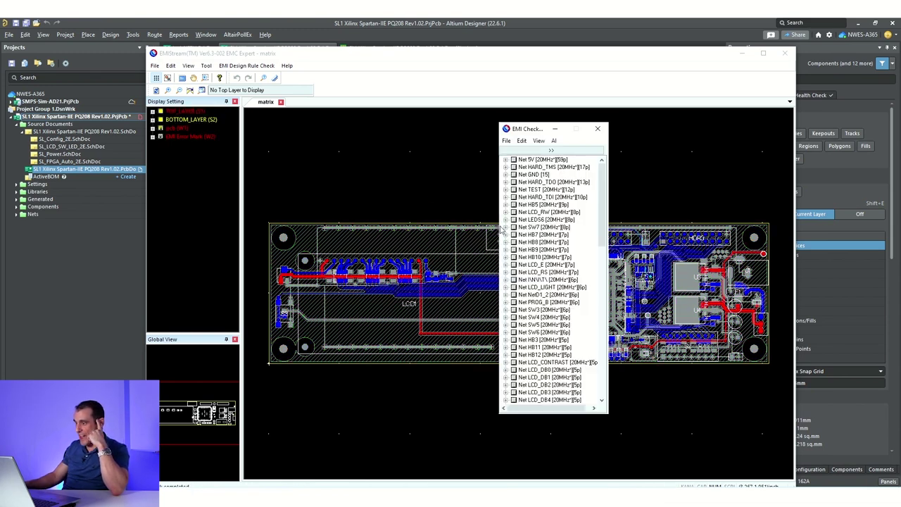
- Widen and move the EMI check results window aside, and display the Plane Outline Error marks from EMI Error Mark (W2)
{"action": "left_click_drag", "start_coordinate": [501, 230], "coordinate": [372, 233]}
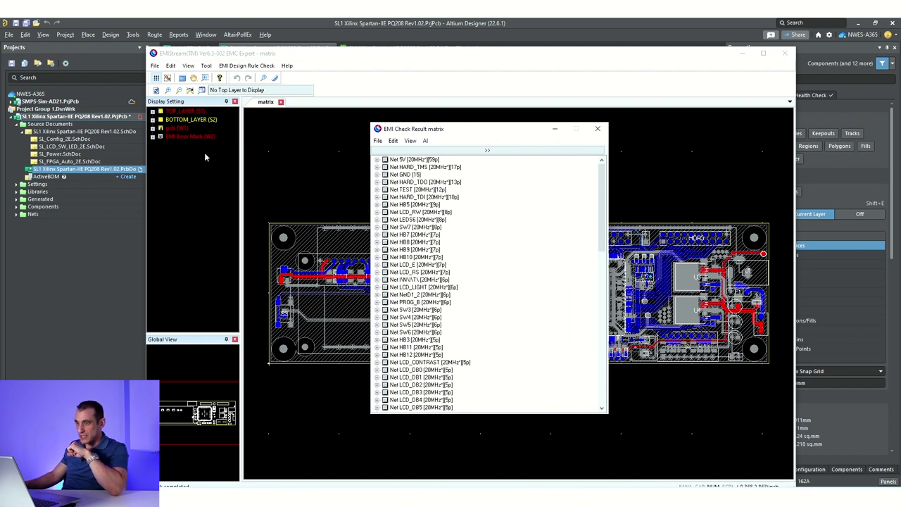
{"action": "left_click", "coordinate": [154, 138]}
{"action": "left_click", "coordinate": [152, 136]}
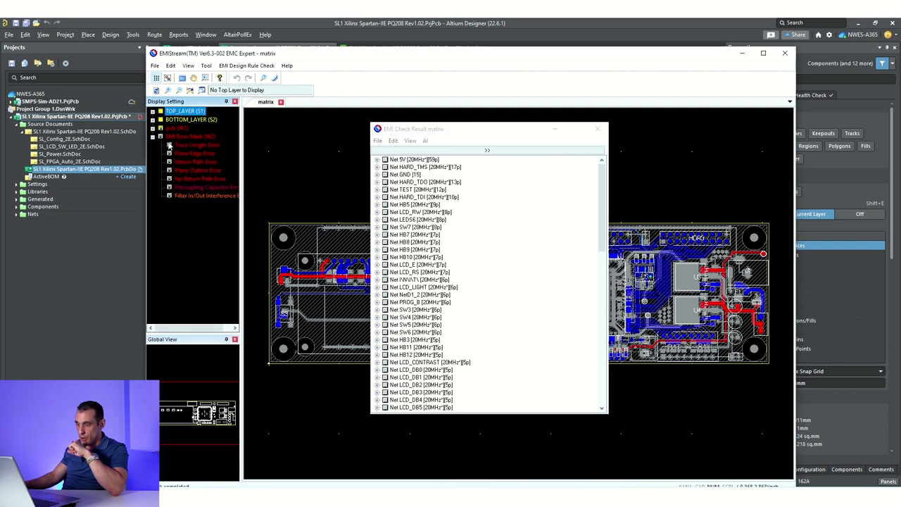
{"action": "left_click_drag", "start_coordinate": [437, 131], "coordinate": [650, 130]}
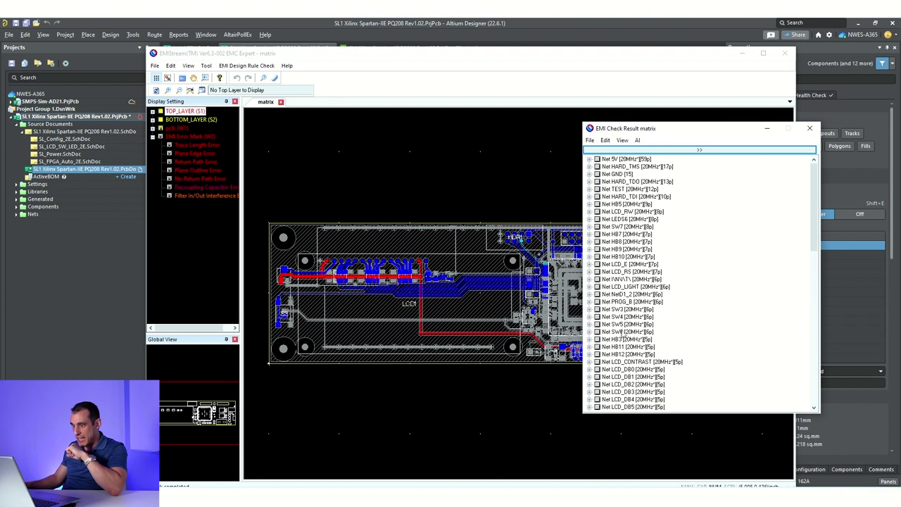
{"action": "left_click", "coordinate": [169, 171]}
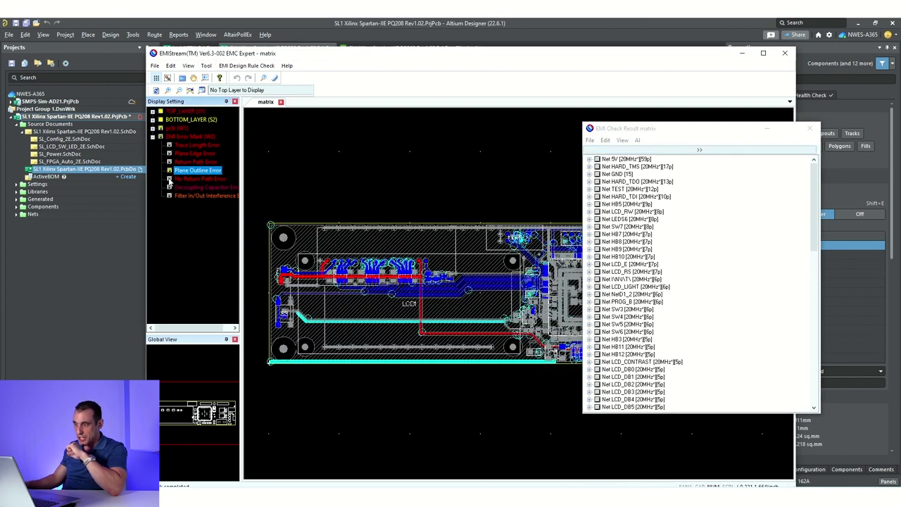
- Display the No Return Path Error marks on the layout and hide the Plane Outline Error marks
{"action": "left_click", "coordinate": [169, 179]}
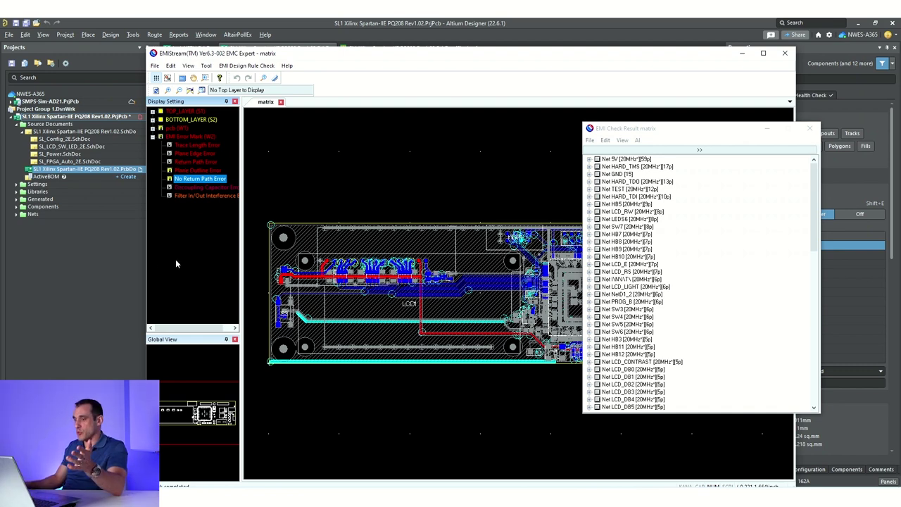
{"action": "left_click", "coordinate": [119, 283]}
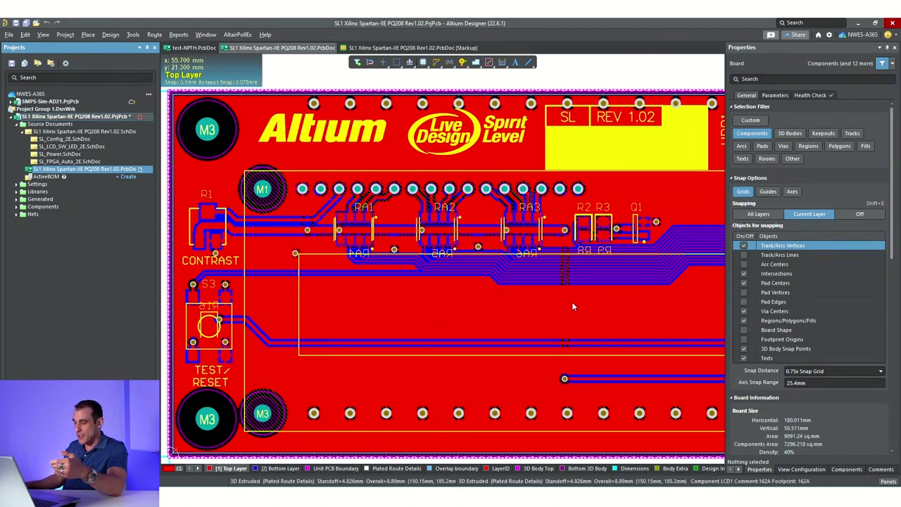
{"action": "key", "text": "alt+Tab"}
{"action": "right_click", "coordinate": [436, 330]}
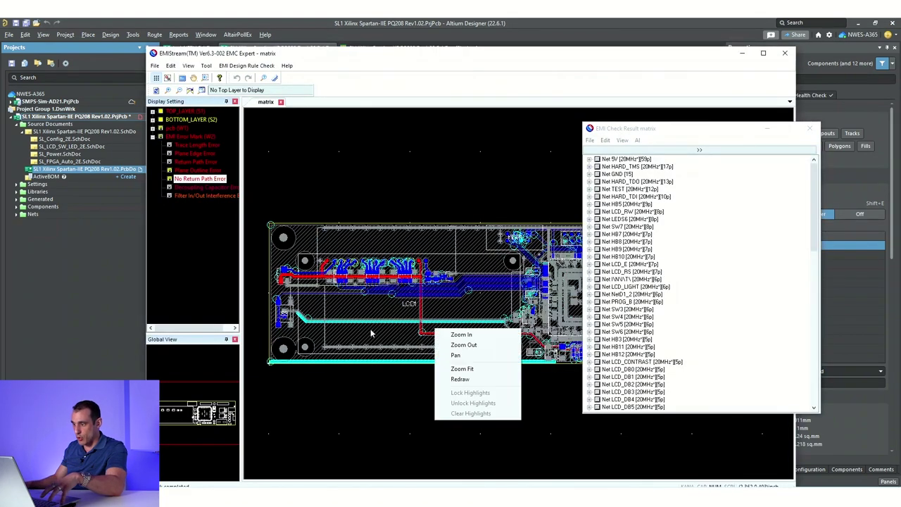
{"action": "left_click", "coordinate": [170, 179]}
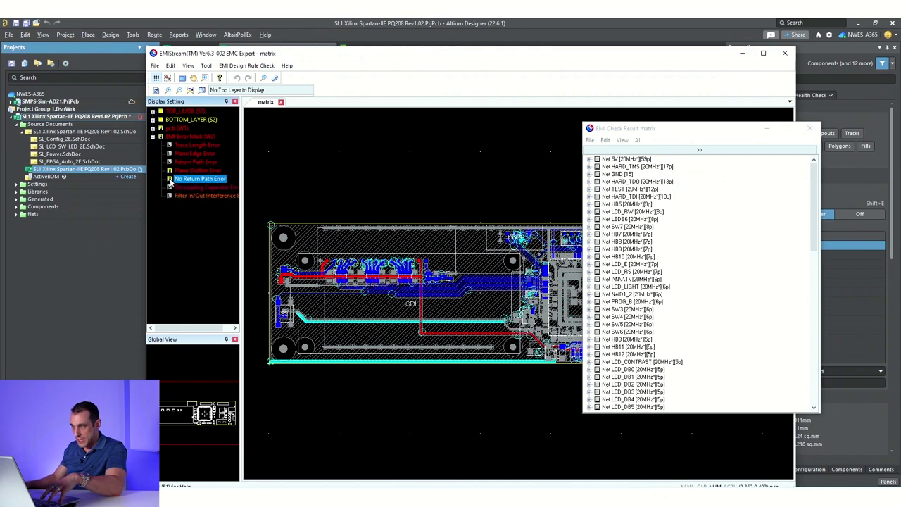
{"action": "right_click", "coordinate": [413, 322]}
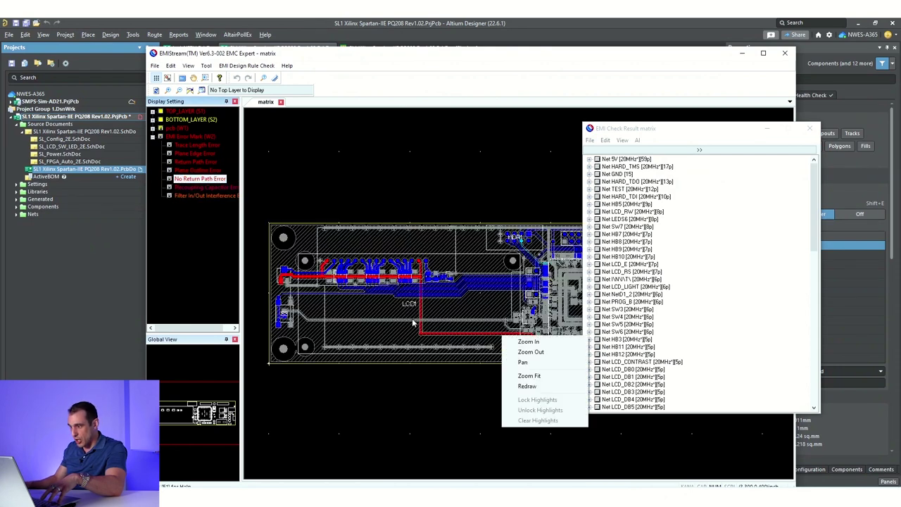
{"action": "left_click", "coordinate": [450, 318]}
{"action": "left_click", "coordinate": [170, 179]}
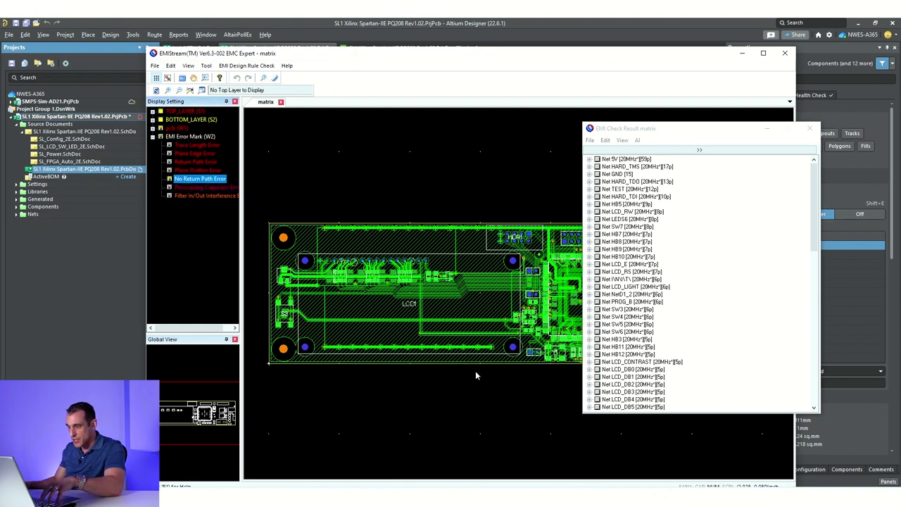
- Highlight Net GND and examine the No Return Path Error marks around resistor arrays RA2 and RA3
{"action": "scroll", "coordinate": [430, 340], "scroll_direction": "up", "scroll_amount": 2}
{"action": "right_click", "coordinate": [393, 332]}
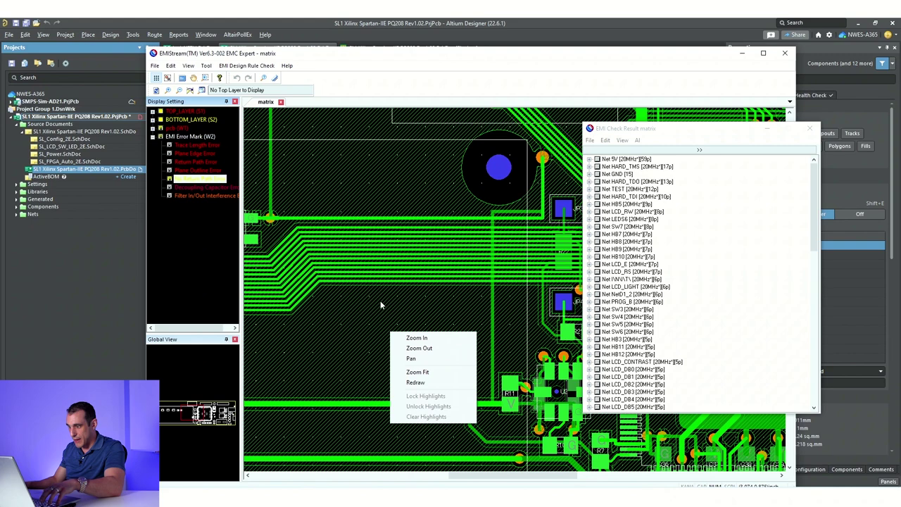
{"action": "right_click", "coordinate": [328, 337]}
{"action": "left_click", "coordinate": [409, 314]}
{"action": "right_click", "coordinate": [436, 314]}
{"action": "left_click", "coordinate": [445, 341]}
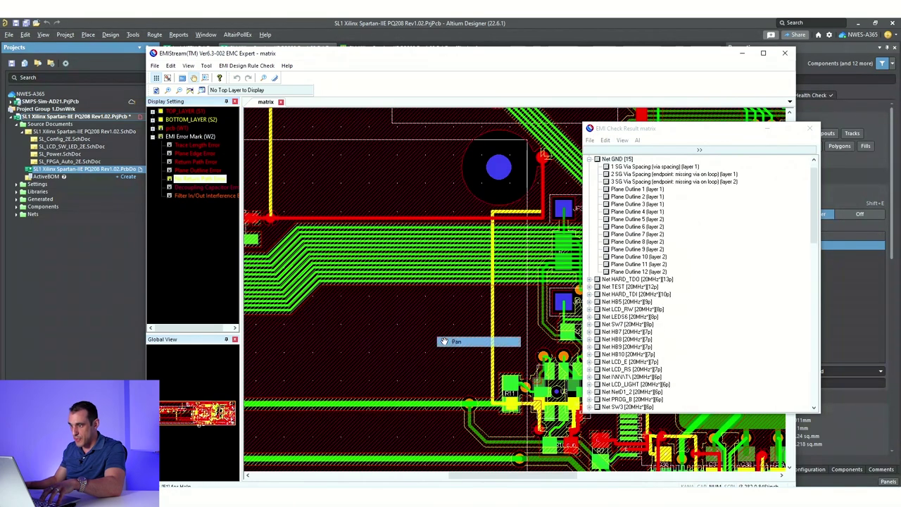
{"action": "left_click_drag", "start_coordinate": [361, 338], "coordinate": [571, 338]}
{"action": "left_click_drag", "start_coordinate": [382, 335], "coordinate": [555, 331]}
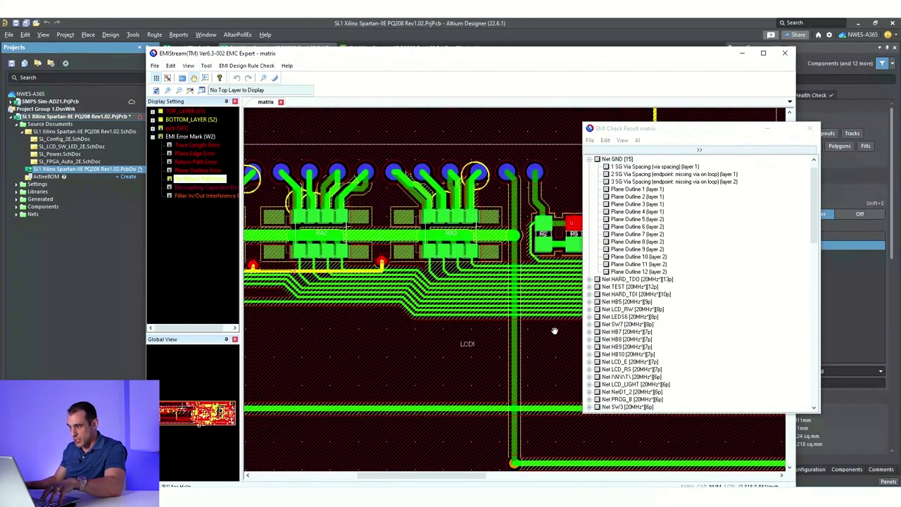
- Clear the Net GND highlight and hide the No Return Path Error marks
{"action": "key", "text": "Escape"}
{"action": "key", "text": "Escape"}
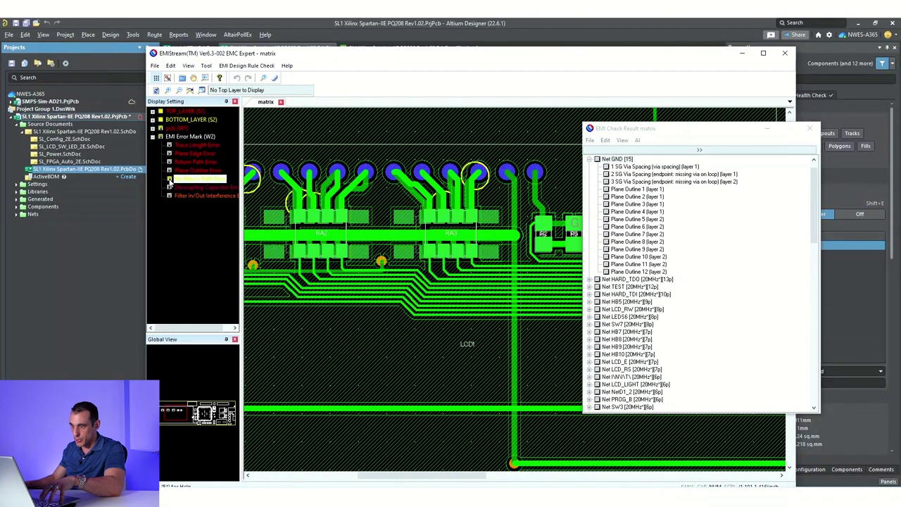
{"action": "left_click", "coordinate": [169, 180]}
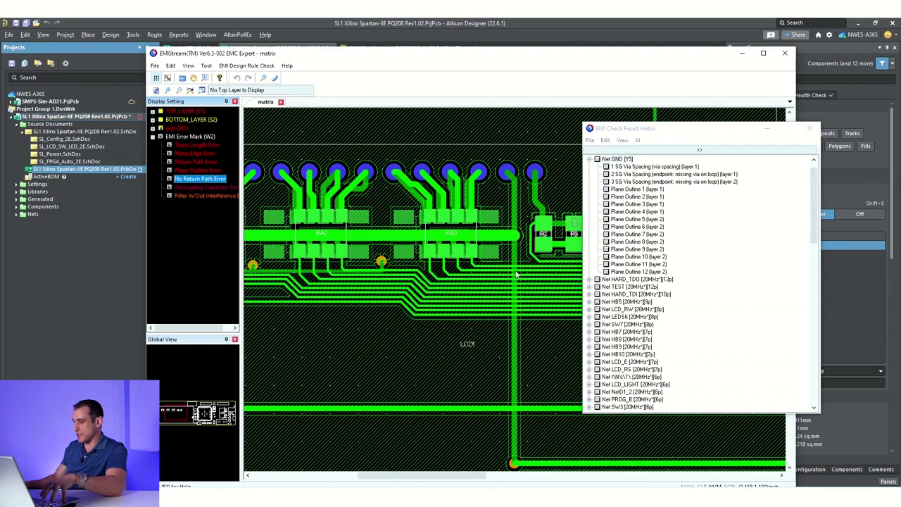
- Highlight the vertical 5V trace beside RA3 to list its errors, and highlight the surrounding GND plane
{"action": "right_click", "coordinate": [518, 224]}
{"action": "left_click", "coordinate": [516, 198]}
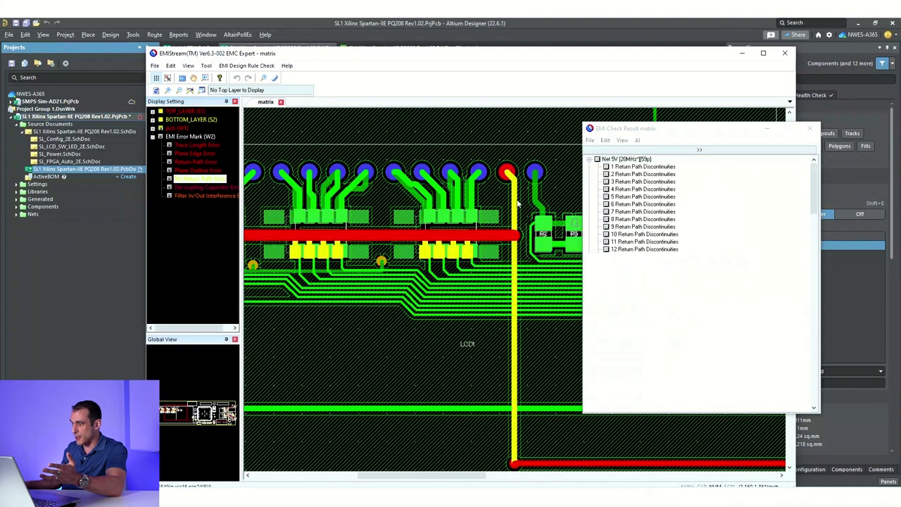
{"action": "left_click", "coordinate": [493, 343]}
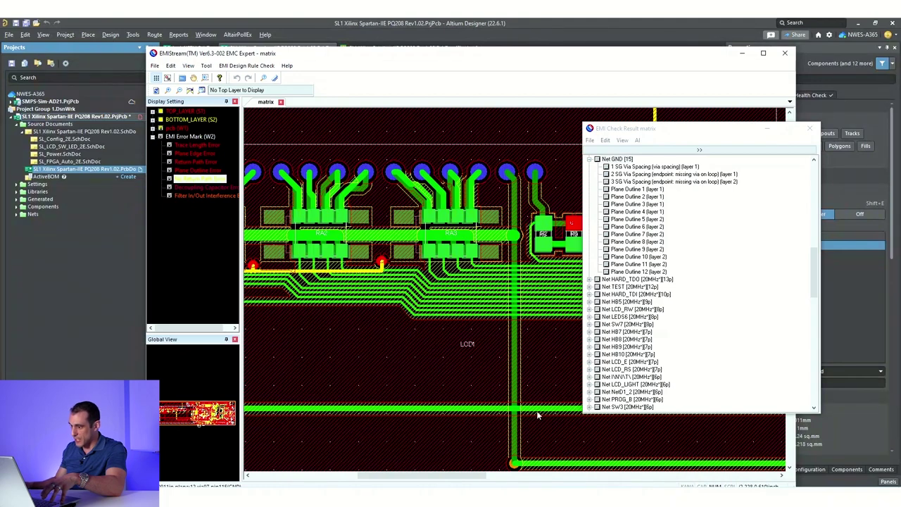
- Switch to Altium Designer and inspect the vertical trace between RA3 and R2 on both the Bottom Layer and the Top Layer
{"action": "left_click", "coordinate": [128, 329]}
{"action": "scroll", "coordinate": [423, 373], "scroll_direction": "up", "scroll_amount": 3, "text": "ctrl"}
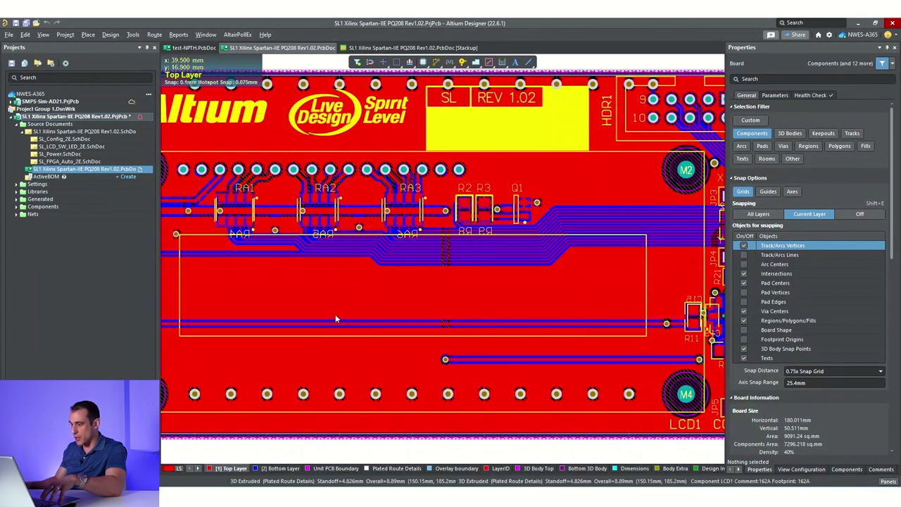
{"action": "scroll", "coordinate": [450, 324], "scroll_direction": "up", "scroll_amount": 2, "text": "ctrl"}
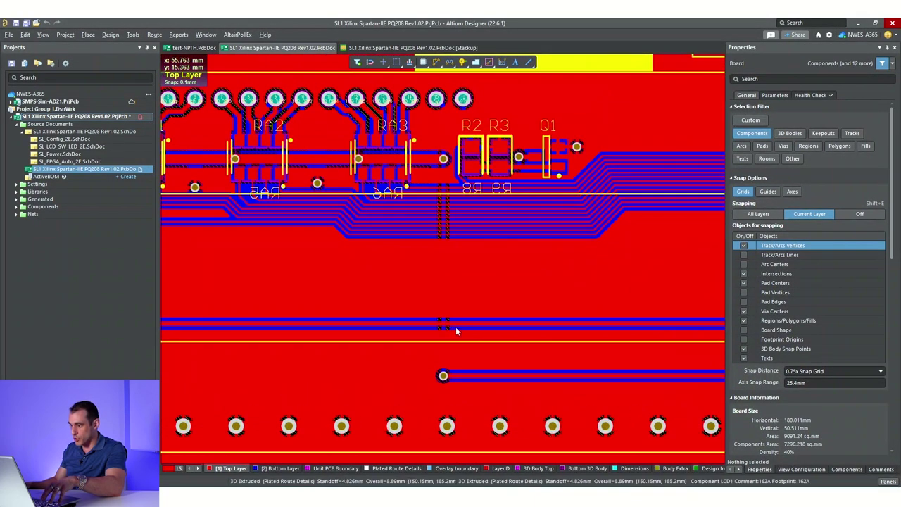
{"action": "key", "text": "KP_Multiply"}
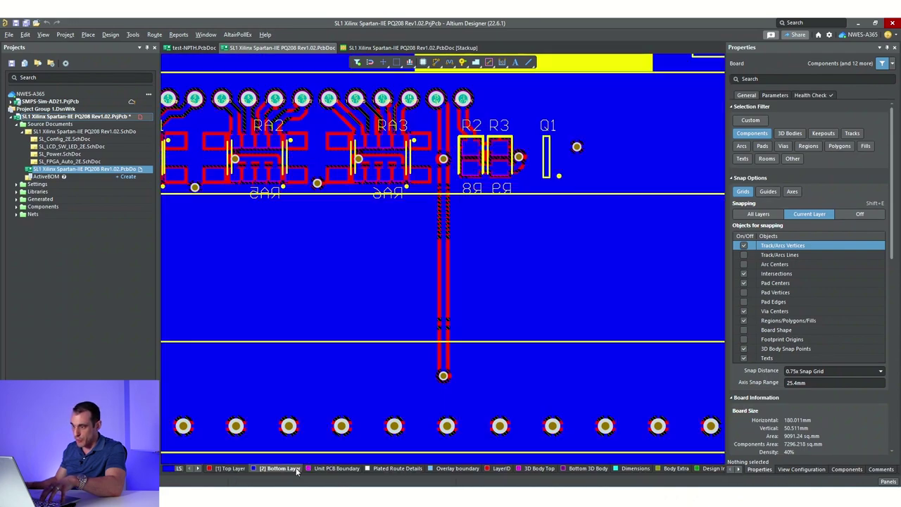
{"action": "left_click", "coordinate": [232, 468]}
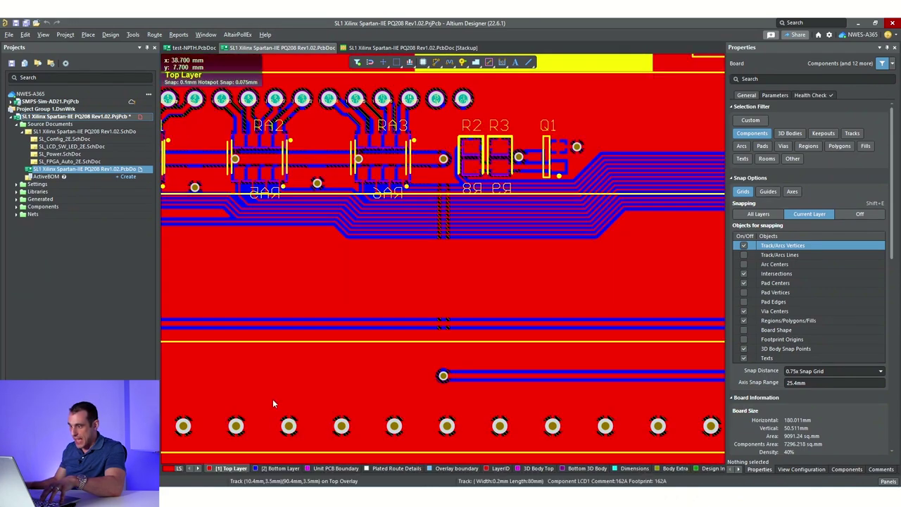
- Examine the VCCO trace on the Top Layer from switch S3 across the vertical gaps to R11
{"action": "right_click_drag", "start_coordinate": [272, 398], "coordinate": [671, 395]}
{"action": "scroll", "coordinate": [445, 355], "scroll_direction": "up", "scroll_amount": 4, "text": "ctrl"}
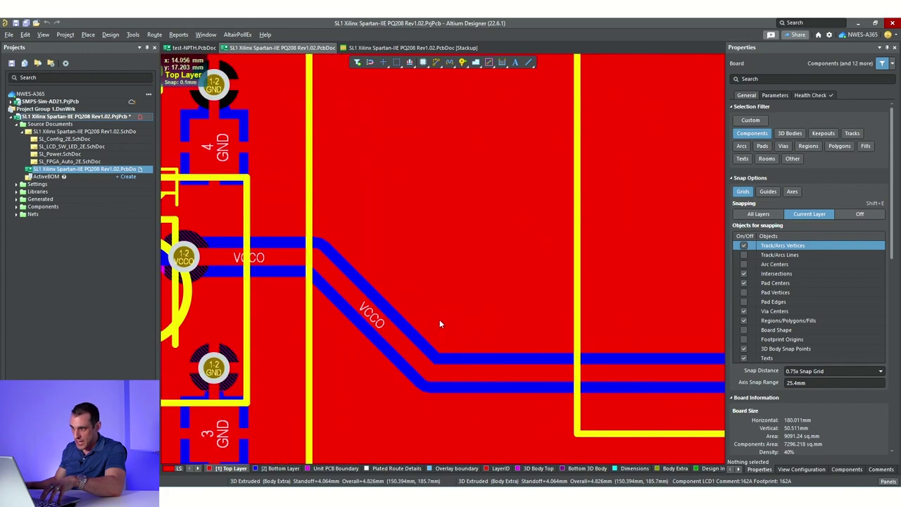
{"action": "scroll", "coordinate": [448, 324], "scroll_direction": "down", "scroll_amount": 5, "text": "ctrl"}
{"action": "right_click_drag", "start_coordinate": [505, 326], "coordinate": [217, 324]}
{"action": "right_click_drag", "start_coordinate": [509, 344], "coordinate": [429, 344]}
{"action": "scroll", "coordinate": [448, 322], "scroll_direction": "up", "scroll_amount": 1, "text": "ctrl"}
{"action": "scroll", "coordinate": [430, 326], "scroll_direction": "up", "scroll_amount": 2, "text": "ctrl"}
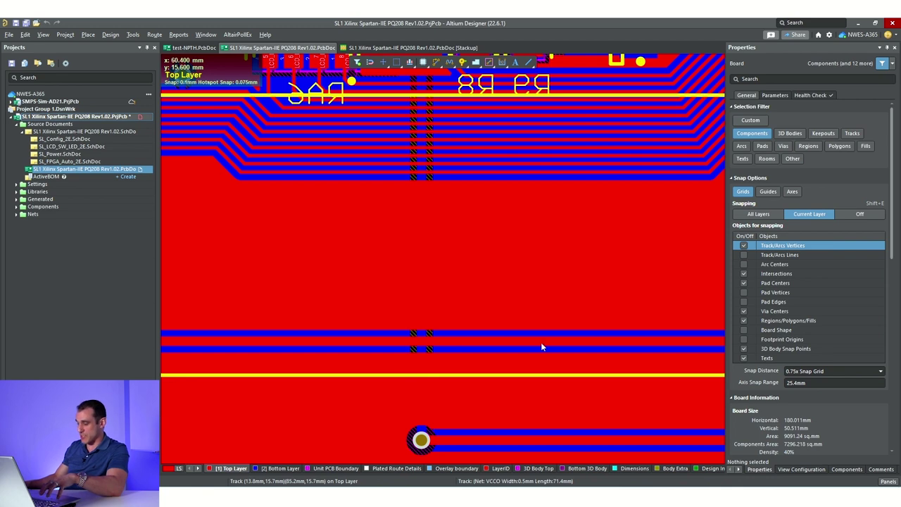
{"action": "scroll", "coordinate": [514, 346], "scroll_direction": "down", "scroll_amount": 1, "text": "ctrl"}
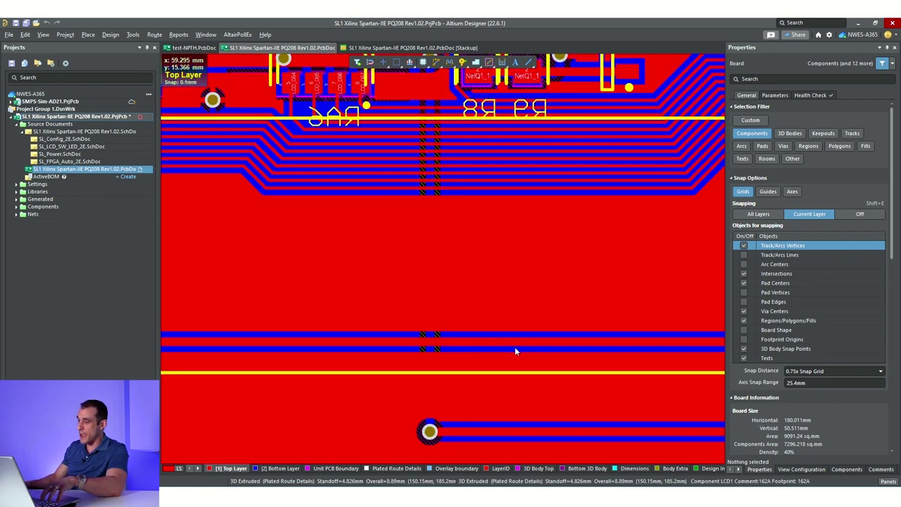
{"action": "right_click_drag", "start_coordinate": [508, 338], "coordinate": [355, 377]}
{"action": "scroll", "coordinate": [462, 366], "scroll_direction": "down", "scroll_amount": 1, "text": "ctrl"}
{"action": "scroll", "coordinate": [516, 388], "scroll_direction": "down", "scroll_amount": 1, "text": "ctrl"}
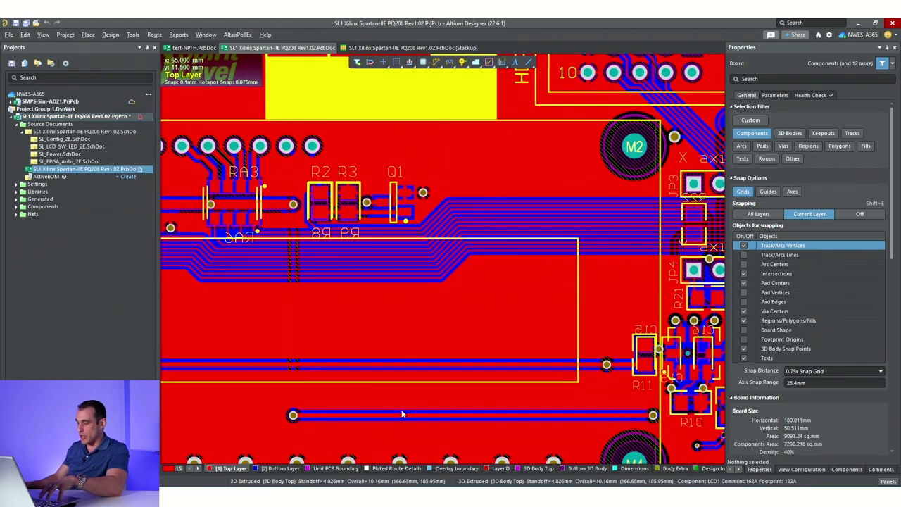
{"action": "right_click_drag", "start_coordinate": [539, 372], "coordinate": [201, 373]}
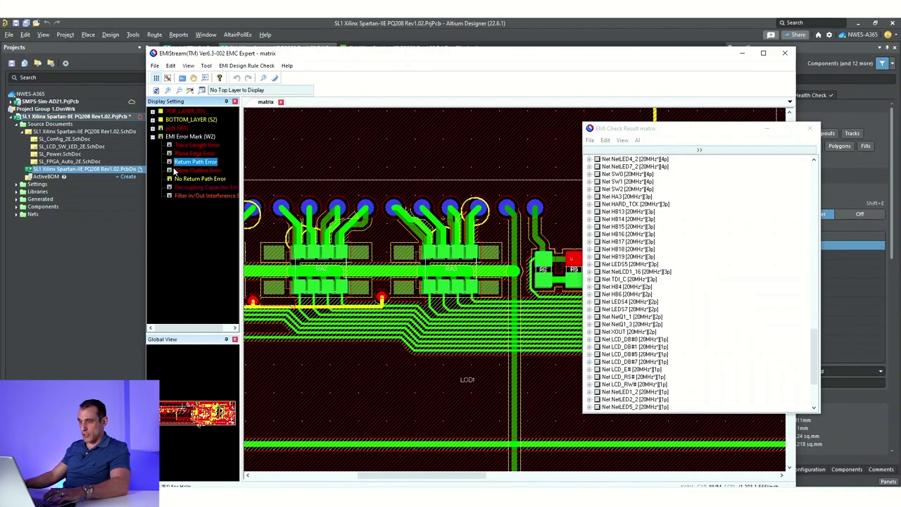
- Display the Return Path Error marks in EMIStream and move the check results window clear of the layout around RA2 and RA3
{"action": "left_click", "coordinate": [170, 163]}
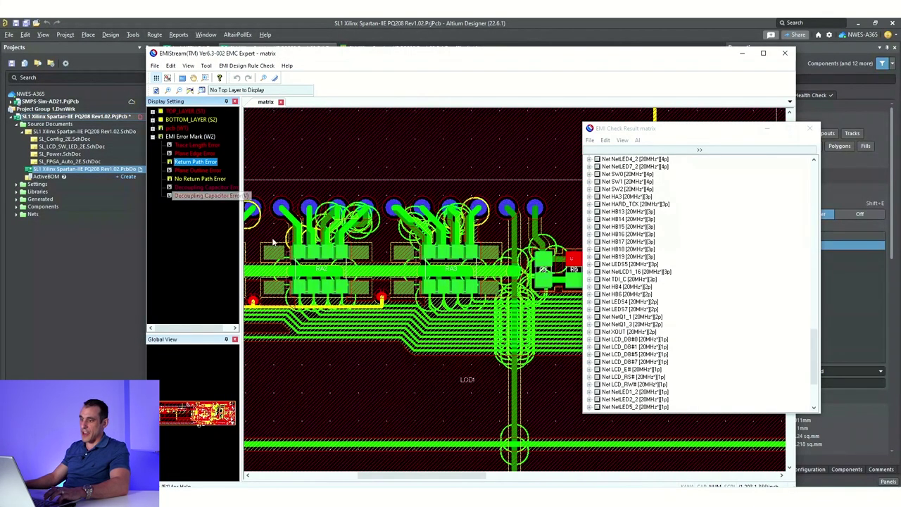
{"action": "right_click", "coordinate": [330, 182]}
{"action": "left_click", "coordinate": [339, 218]}
{"action": "left_click_drag", "start_coordinate": [332, 229], "coordinate": [443, 249]}
{"action": "left_click_drag", "start_coordinate": [631, 124], "coordinate": [792, 200]}
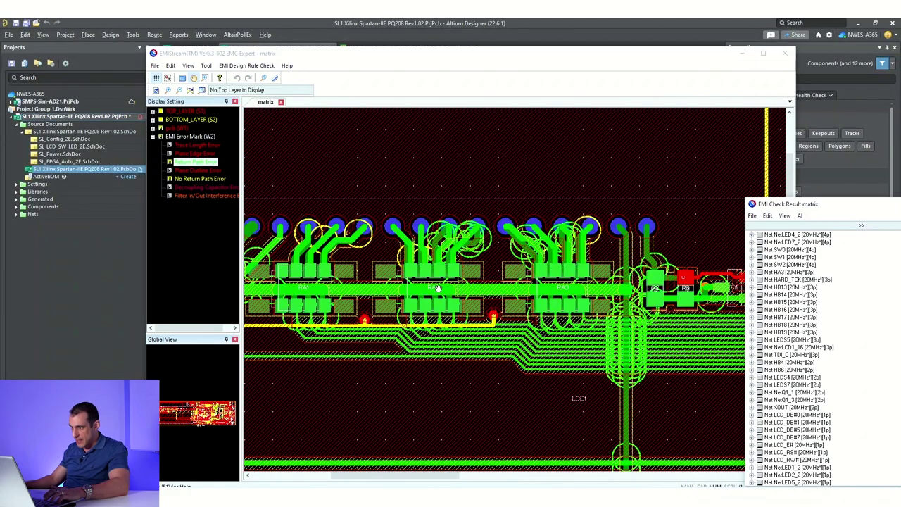
{"action": "scroll", "coordinate": [437, 290], "scroll_direction": "up", "scroll_amount": 2}
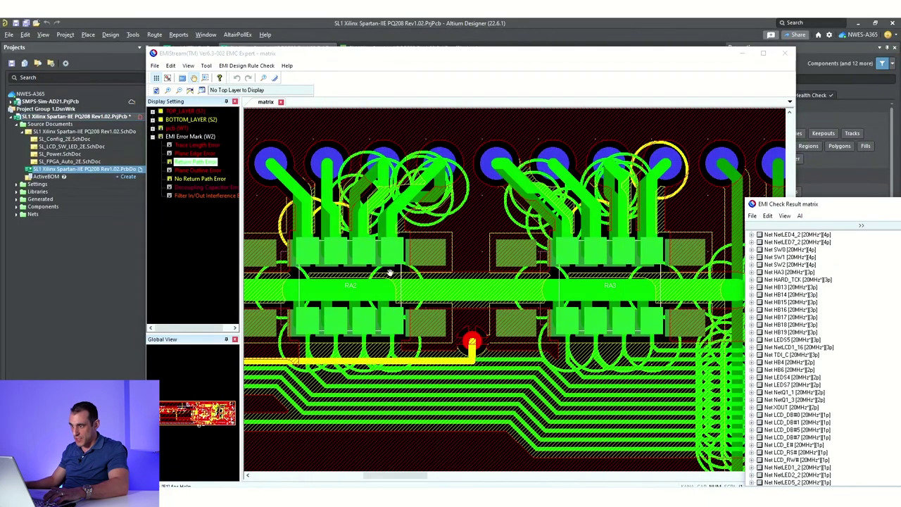
{"action": "scroll", "coordinate": [357, 285], "scroll_direction": "up", "scroll_amount": 2}
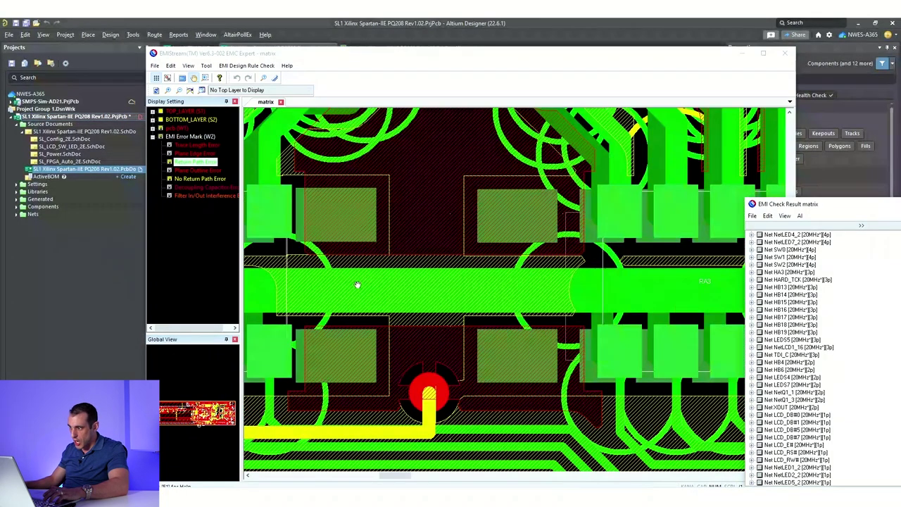
{"action": "scroll", "coordinate": [589, 278], "scroll_direction": "down", "scroll_amount": 2}
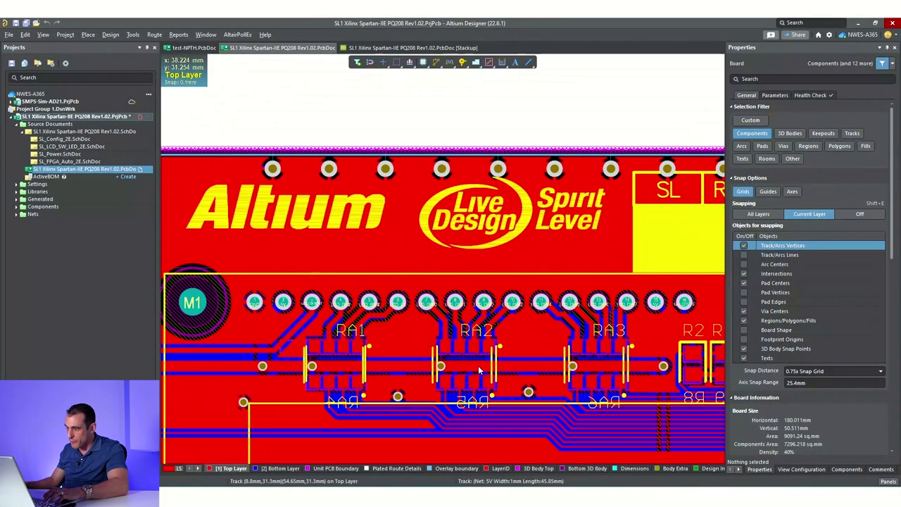
- Inspect the 5V and LCD traces around RA1, RA2 and RA3 in the Altium Designer layout, checking the Top and Bottom Layers
{"action": "scroll", "coordinate": [409, 334], "scroll_direction": "up", "scroll_amount": 4, "text": "ctrl"}
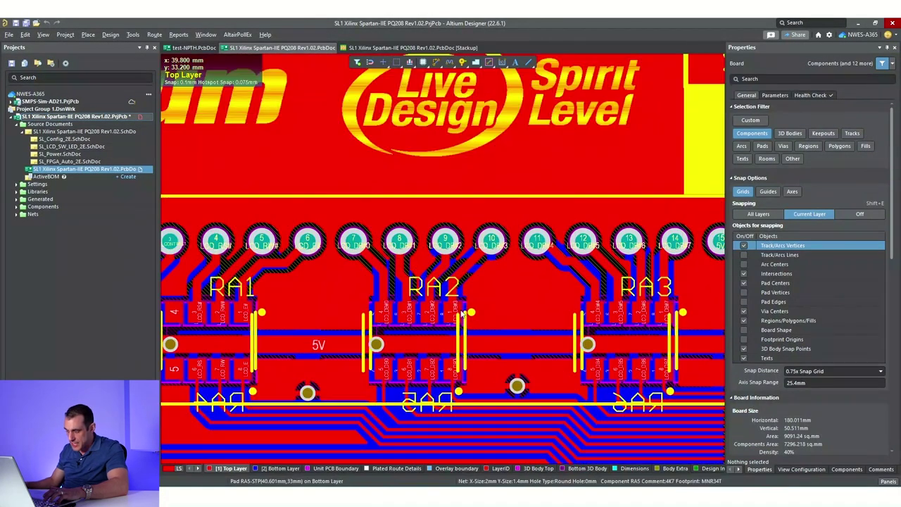
{"action": "scroll", "coordinate": [480, 324], "scroll_direction": "down", "scroll_amount": 2, "text": "ctrl"}
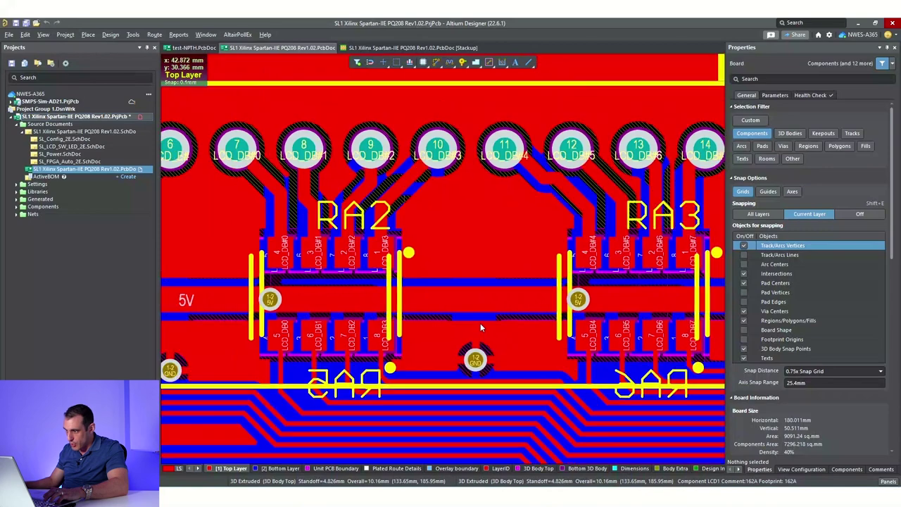
{"action": "left_click", "coordinate": [362, 282]}
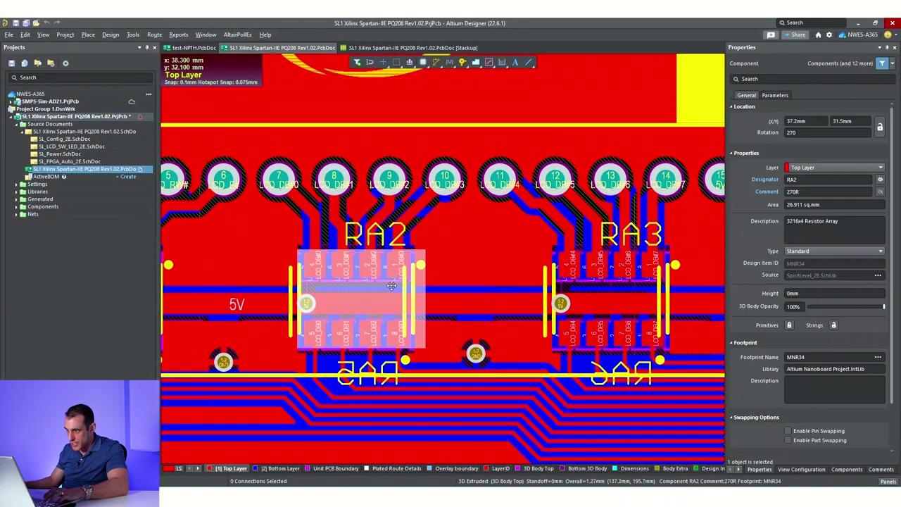
{"action": "left_click", "coordinate": [602, 286]}
{"action": "right_click_drag", "start_coordinate": [170, 285], "coordinate": [287, 298]}
{"action": "left_click", "coordinate": [294, 301]}
{"action": "left_click", "coordinate": [387, 264]}
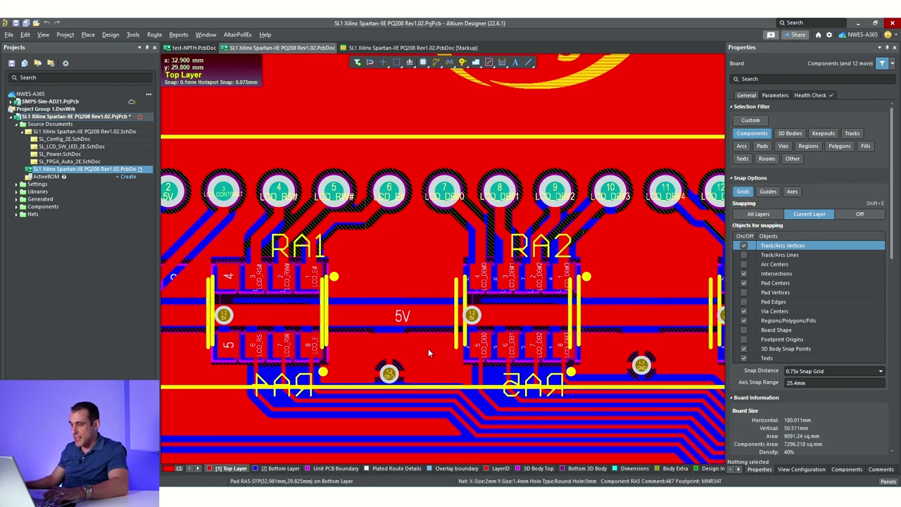
{"action": "left_click", "coordinate": [270, 470]}
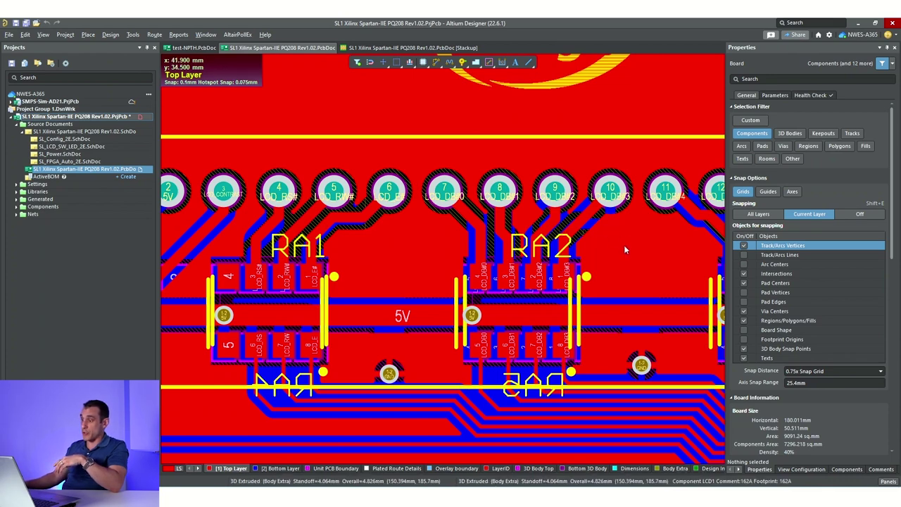
- Close EMIStream and return to the SL1 board layout in Altium Designer
{"action": "right_click_drag", "start_coordinate": [525, 309], "coordinate": [433, 305]}
{"action": "scroll", "coordinate": [422, 303], "scroll_direction": "down", "scroll_amount": 5, "text": "ctrl"}
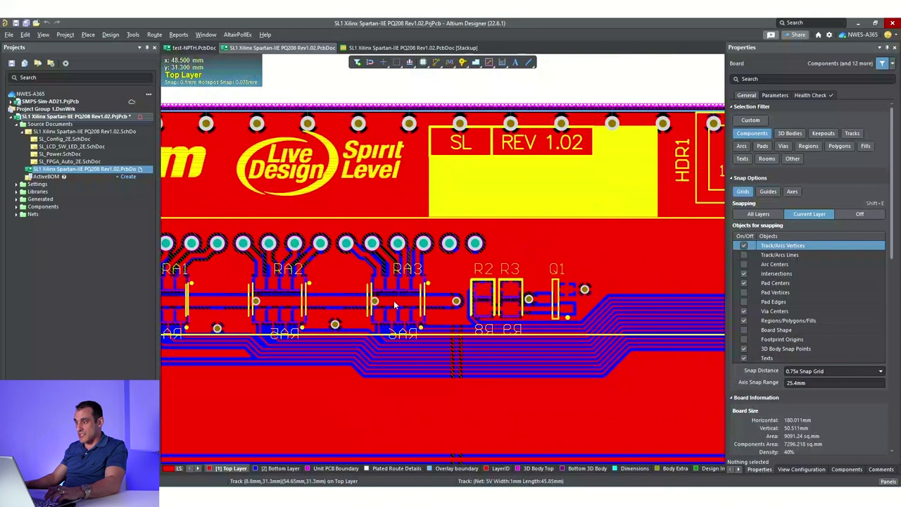
{"action": "scroll", "coordinate": [521, 317], "scroll_direction": "down", "scroll_amount": 2, "text": "ctrl"}
{"action": "scroll", "coordinate": [514, 312], "scroll_direction": "down", "scroll_amount": 2}
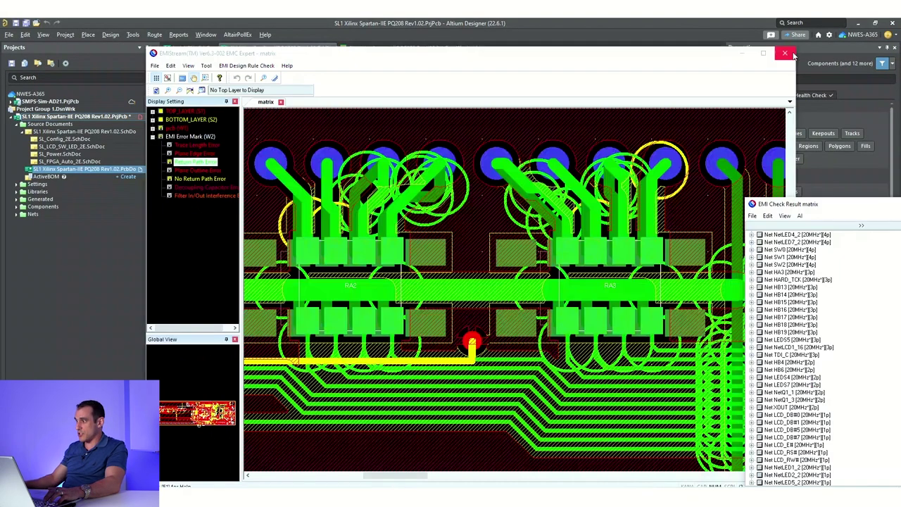
{"action": "left_click", "coordinate": [785, 53]}
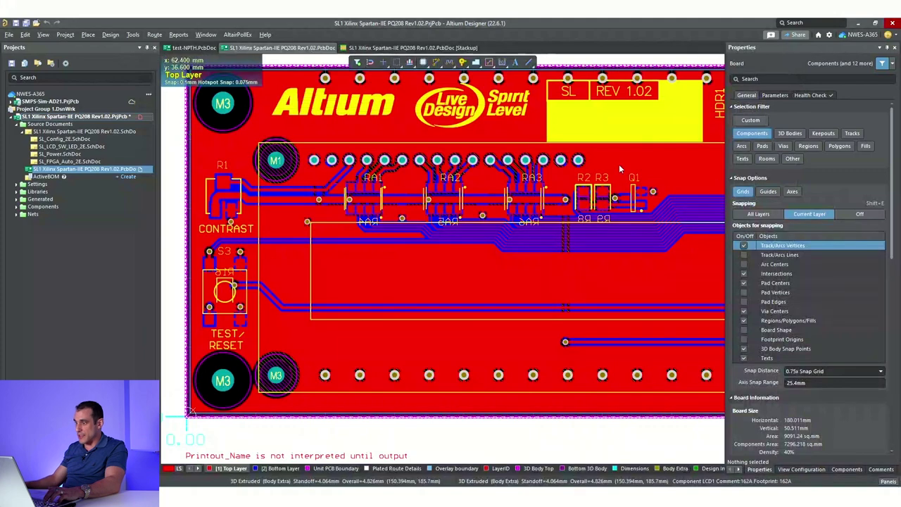
{"action": "scroll", "coordinate": [312, 115], "scroll_direction": "up", "scroll_amount": 2}
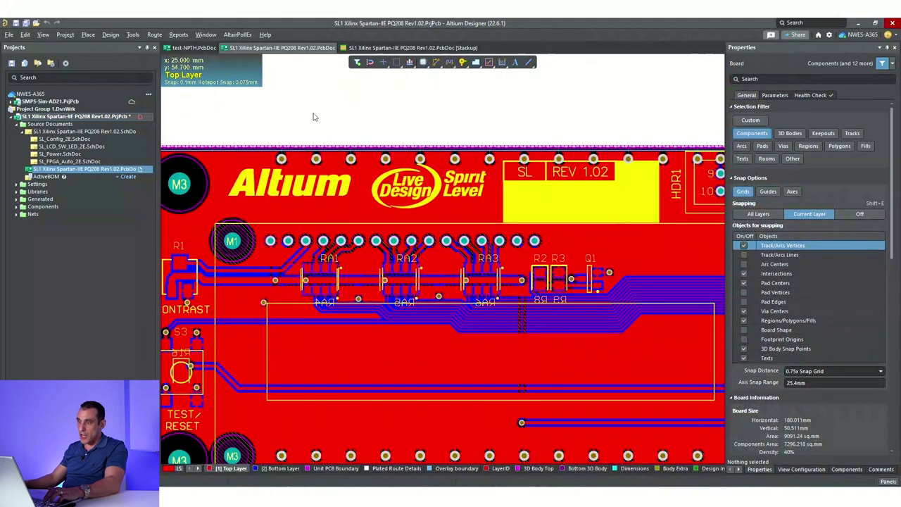
- Open the board's Layer Stack Manager and switch the units to mils
{"action": "left_click", "coordinate": [111, 35]}
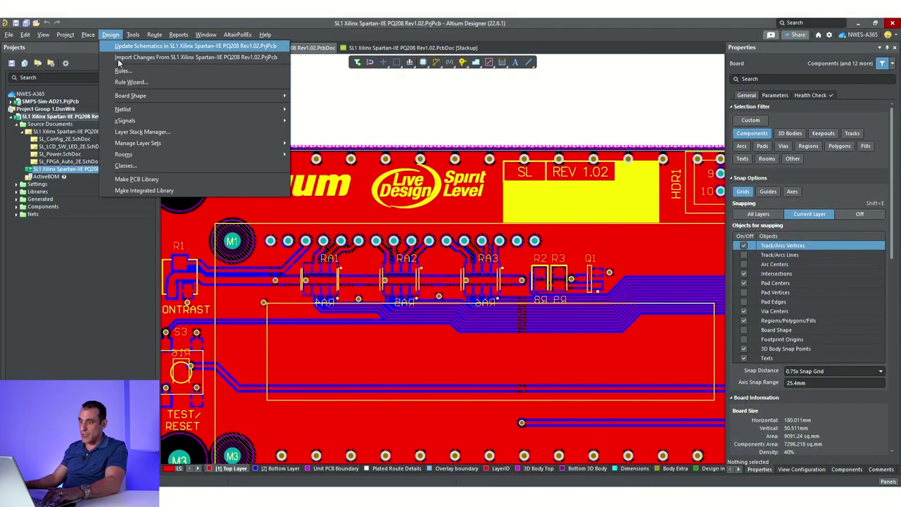
{"action": "left_click", "coordinate": [144, 132]}
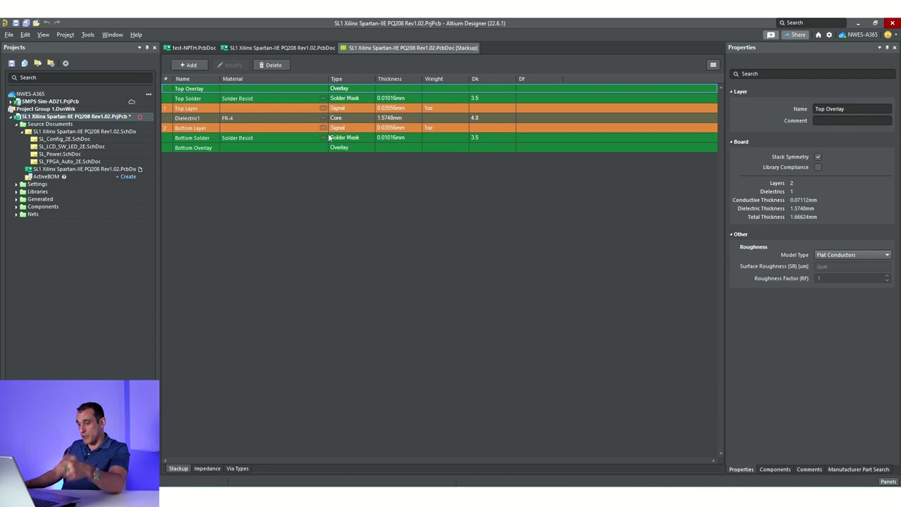
{"action": "left_click", "coordinate": [315, 48]}
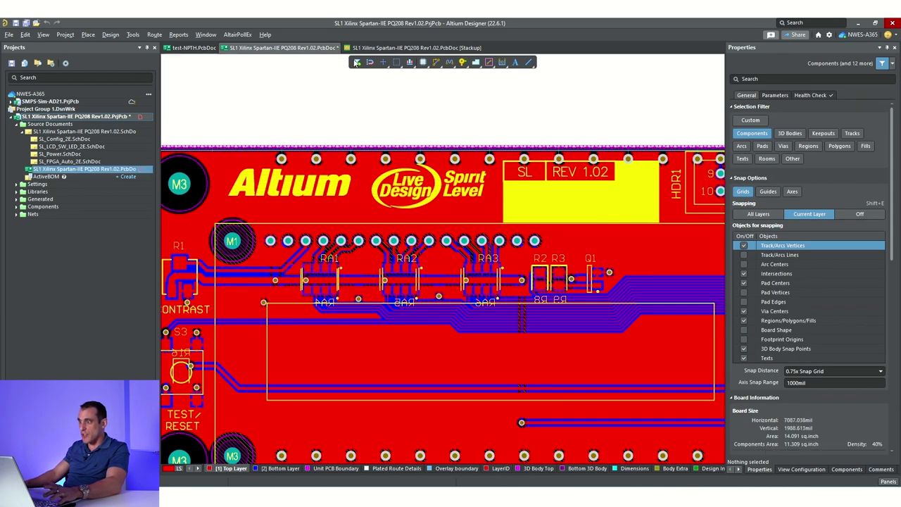
{"action": "left_click", "coordinate": [366, 47]}
{"action": "key", "text": "ctrl+Tab"}
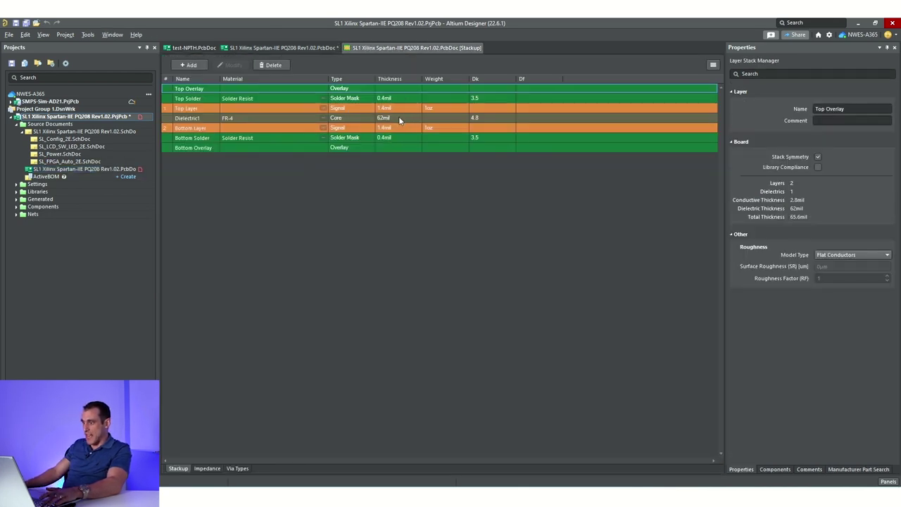
- Insert a signal layer above the Dielectric1 FR-4 core, with its symmetric counterpart, to make a four-layer stack
{"action": "right_click", "coordinate": [260, 118]}
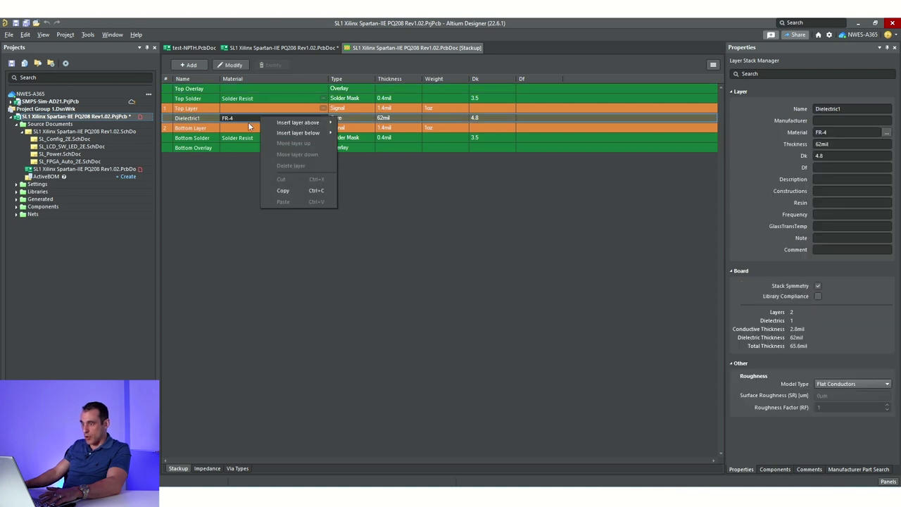
{"action": "mouse_move", "coordinate": [279, 123]}
{"action": "left_click", "coordinate": [359, 122]}
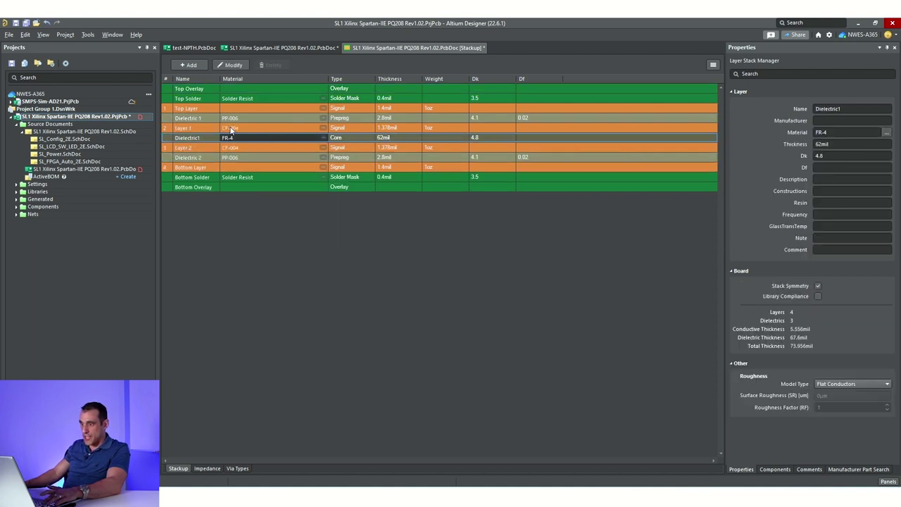
{"action": "left_click", "coordinate": [301, 129]}
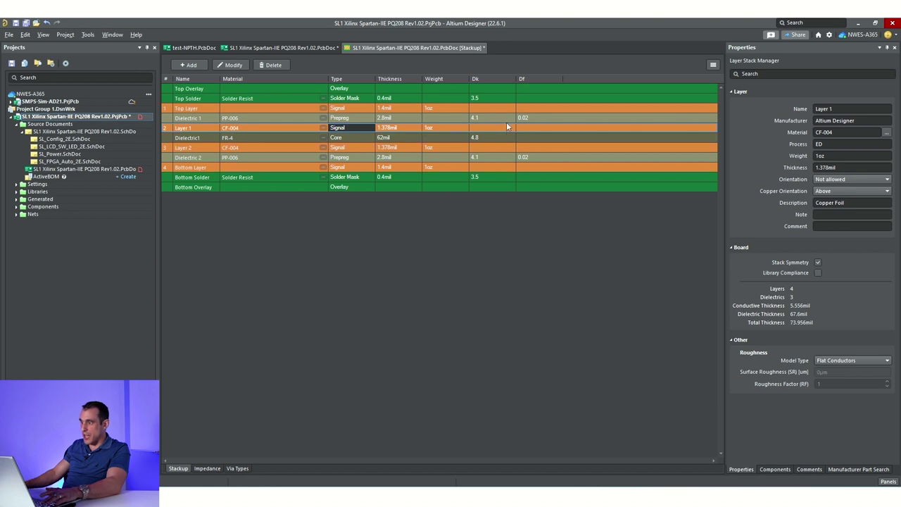
- Set the FR-4 core thickness to 40 mil and both PP-006 prepreg layers to 8 mil
{"action": "left_click", "coordinate": [391, 118]}
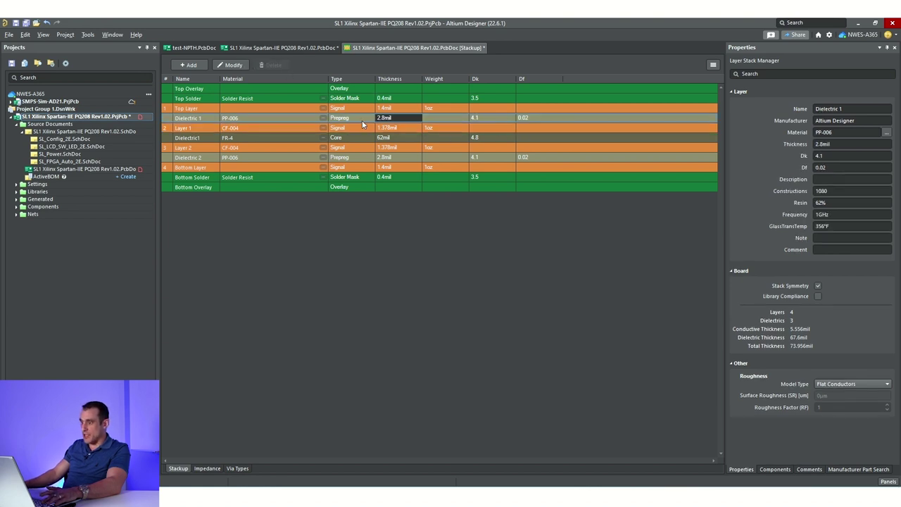
{"action": "left_click", "coordinate": [407, 138]}
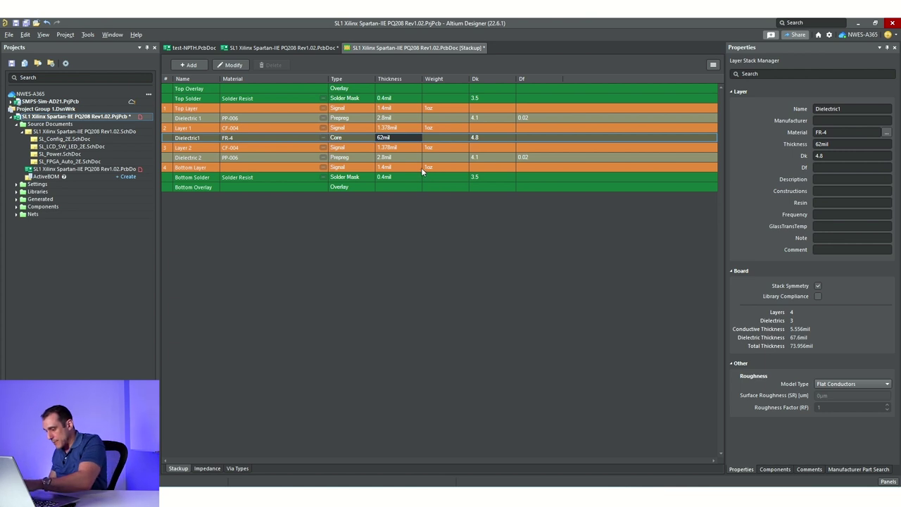
{"action": "type", "text": "40"}
{"action": "left_click", "coordinate": [399, 119]}
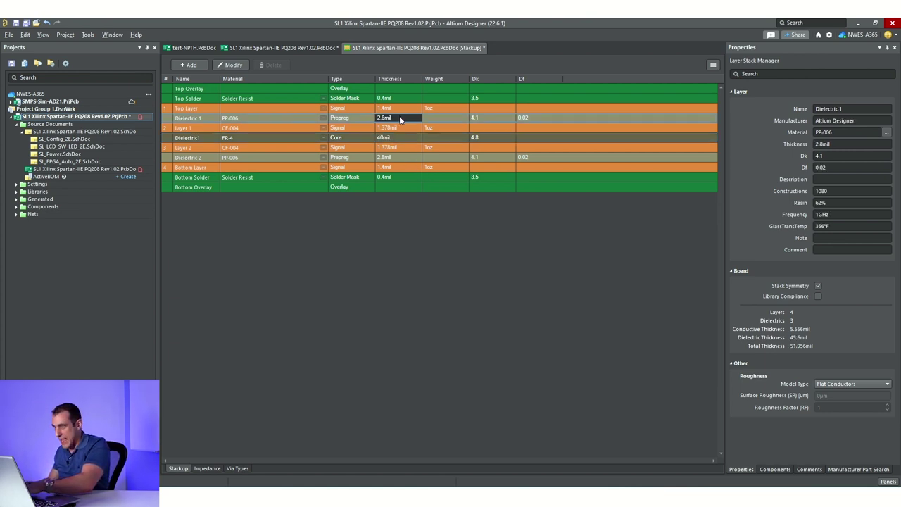
{"action": "left_click", "coordinate": [408, 157]}
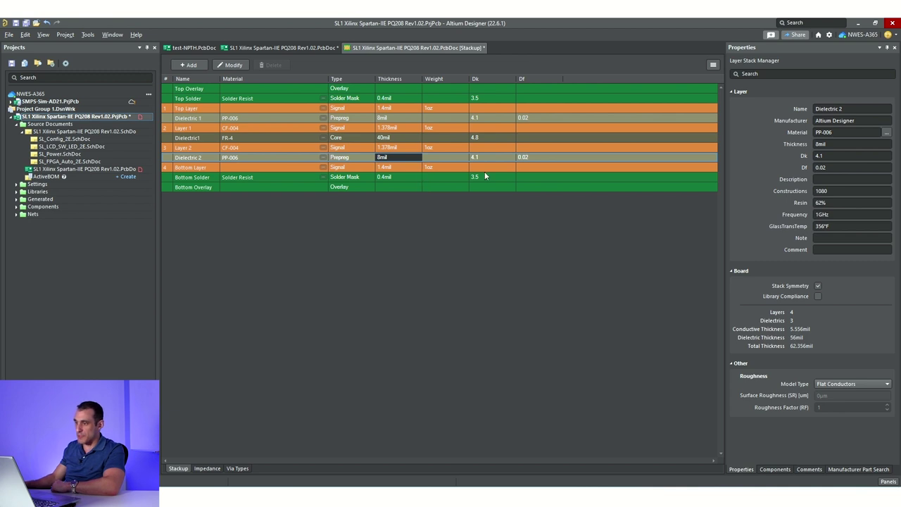
- Close the stackup document, keeping the four-layer stack for the board
{"action": "left_click", "coordinate": [560, 137]}
{"action": "left_click", "coordinate": [556, 158]}
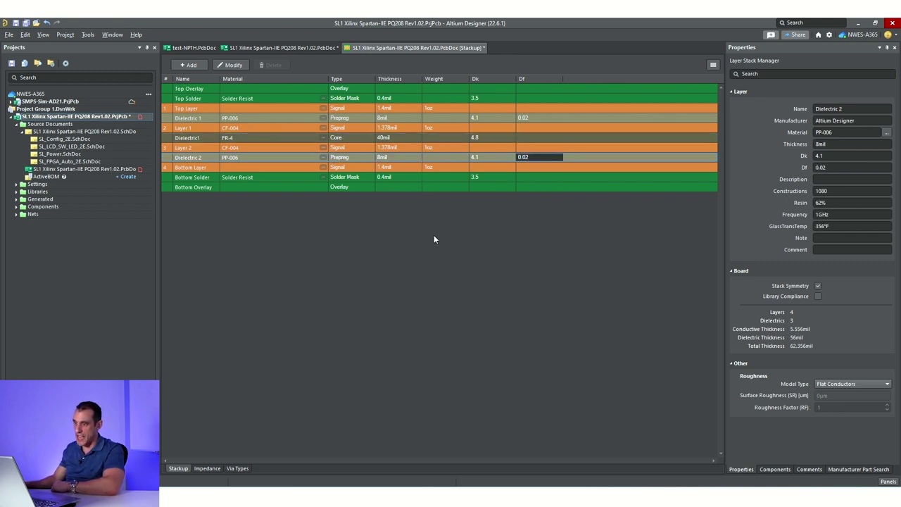
{"action": "right_click", "coordinate": [452, 47]}
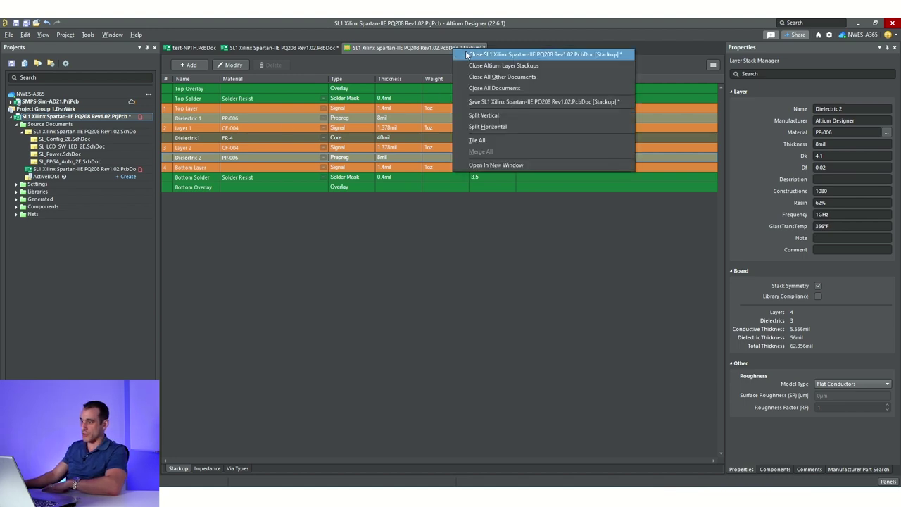
{"action": "left_click", "coordinate": [544, 55]}
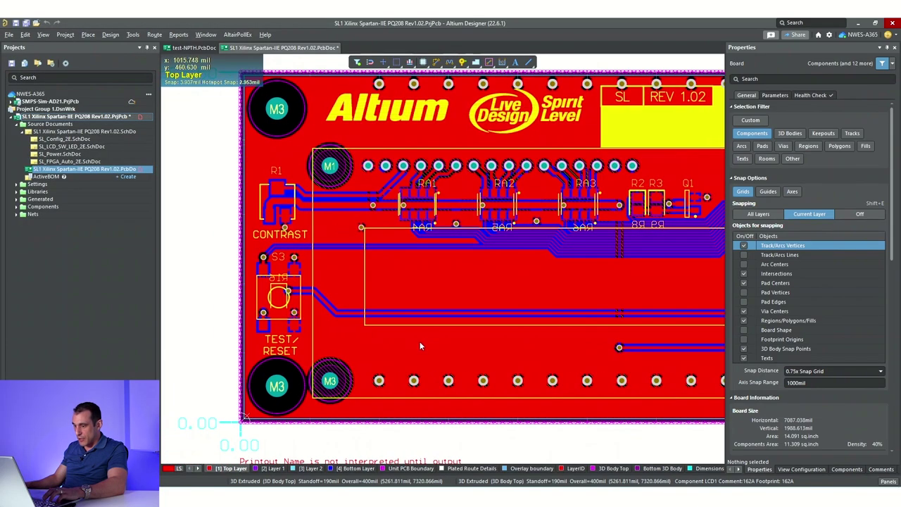
- Show Layer 1 alone in single-layer mode and look over the full board outline
{"action": "scroll", "coordinate": [420, 342], "scroll_direction": "down", "scroll_amount": 1, "text": "ctrl"}
{"action": "left_click", "coordinate": [272, 468]}
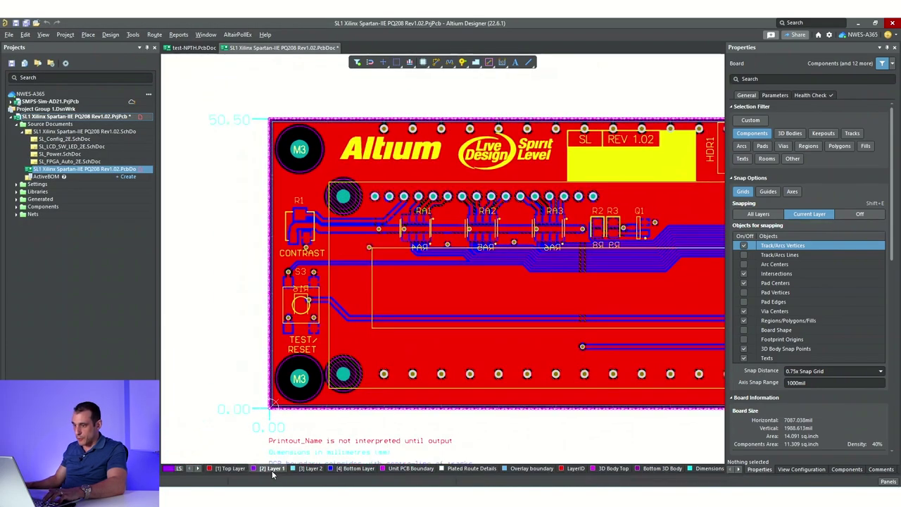
{"action": "key", "text": "shift+s"}
{"action": "right_click_drag", "start_coordinate": [486, 296], "coordinate": [388, 317]}
{"action": "scroll", "coordinate": [400, 314], "scroll_direction": "down", "scroll_amount": 1, "text": "ctrl"}
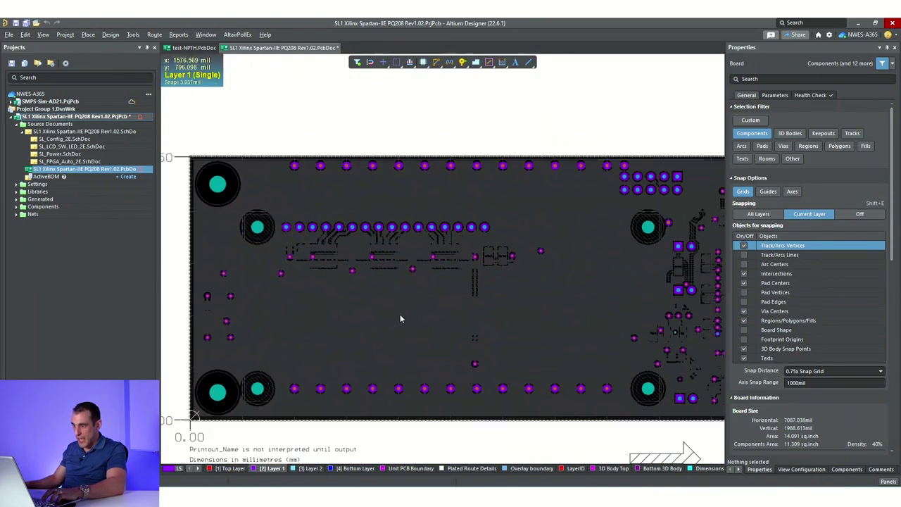
{"action": "right_click_drag", "start_coordinate": [504, 302], "coordinate": [364, 320]}
{"action": "scroll", "coordinate": [450, 311], "scroll_direction": "down", "scroll_amount": 1, "text": "ctrl"}
{"action": "scroll", "coordinate": [450, 310], "scroll_direction": "down", "scroll_amount": 1, "text": "ctrl"}
{"action": "scroll", "coordinate": [408, 312], "scroll_direction": "down", "scroll_amount": 1, "text": "ctrl"}
{"action": "scroll", "coordinate": [407, 312], "scroll_direction": "down", "scroll_amount": 1, "text": "ctrl"}
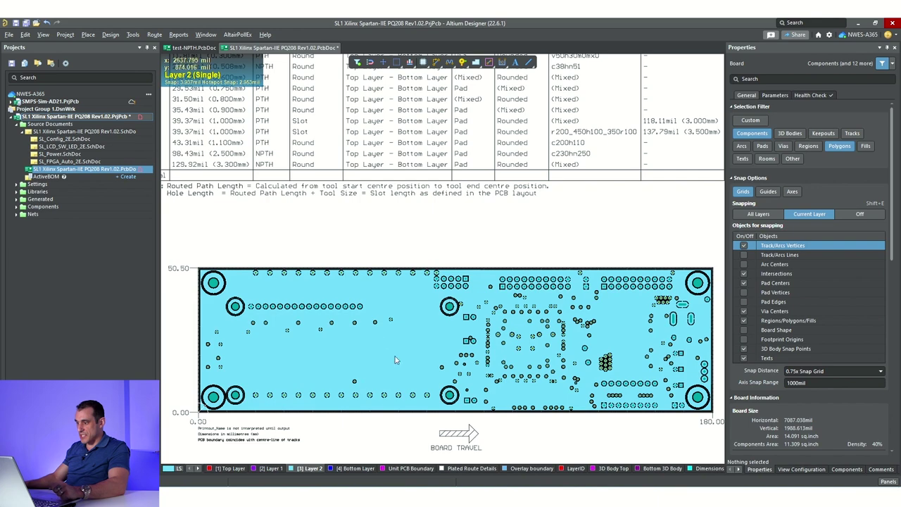
- Examine the Layer 1 polygon, checking its connections to the GND vias and pads around capacitor C2 and across the LCD area
{"action": "left_click", "coordinate": [281, 469]}
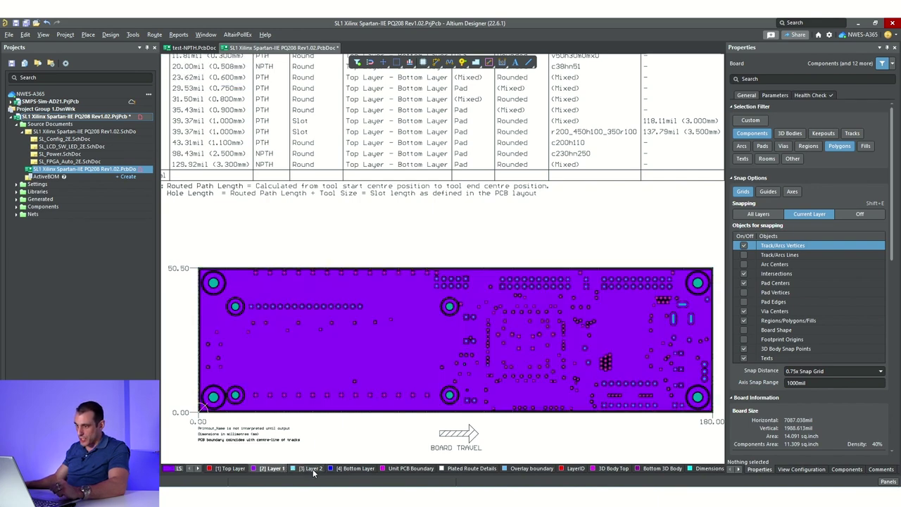
{"action": "right_click_drag", "start_coordinate": [616, 377], "coordinate": [478, 382]}
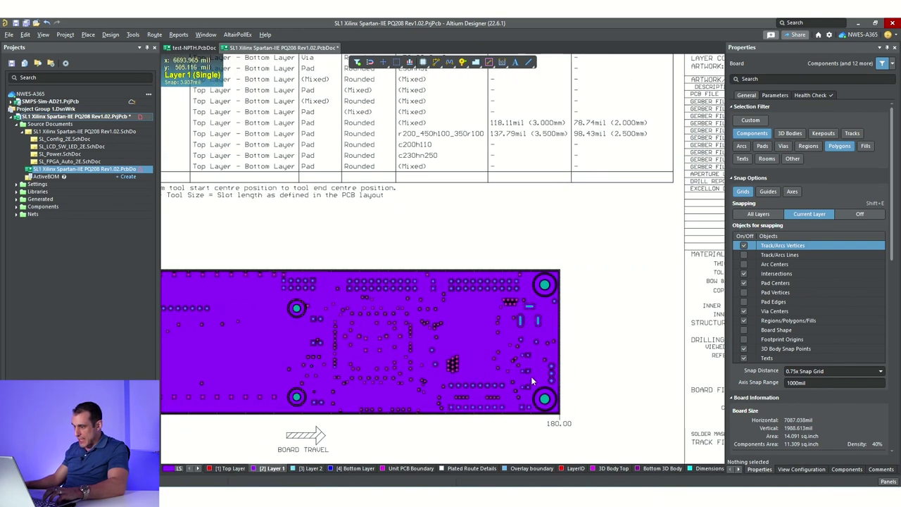
{"action": "scroll", "coordinate": [529, 376], "scroll_direction": "up", "scroll_amount": 6, "text": "ctrl"}
{"action": "right_click_drag", "start_coordinate": [465, 352], "coordinate": [474, 397]}
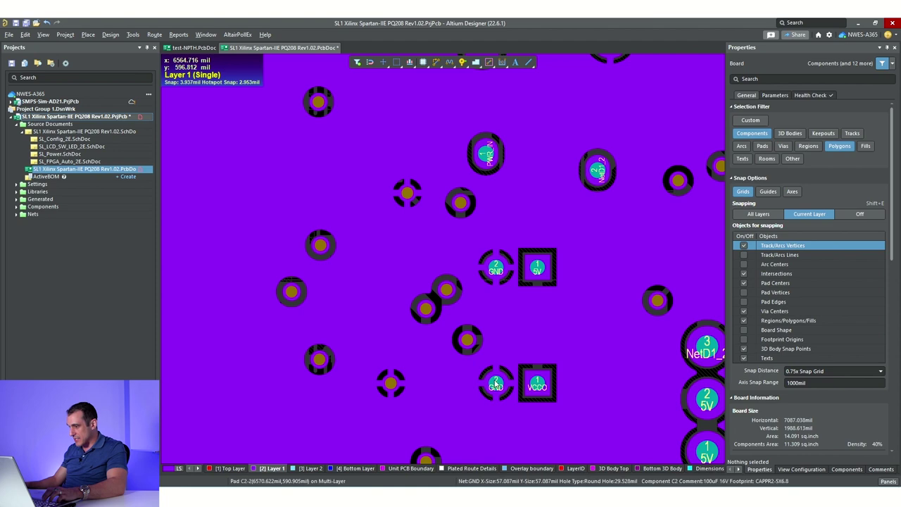
{"action": "right_click_drag", "start_coordinate": [384, 394], "coordinate": [533, 393]}
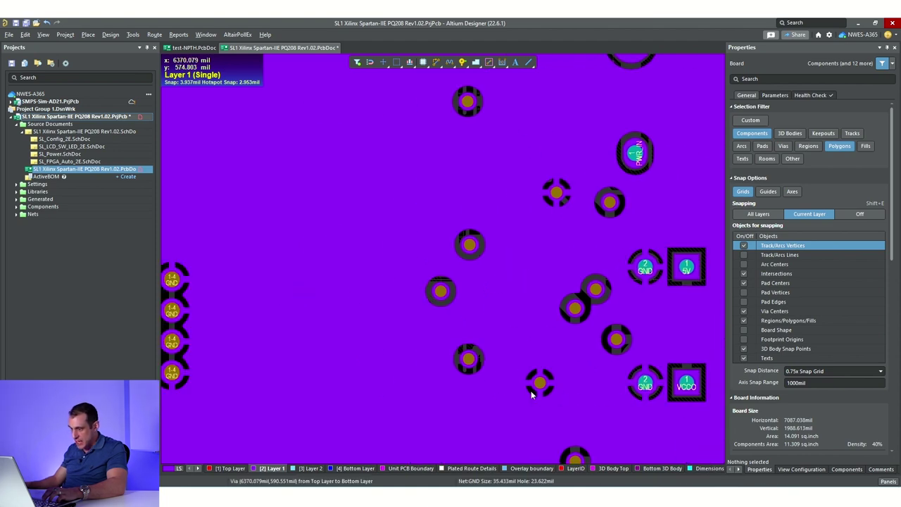
{"action": "scroll", "coordinate": [381, 387], "scroll_direction": "down", "scroll_amount": 3, "text": "ctrl"}
{"action": "right_click_drag", "start_coordinate": [368, 381], "coordinate": [611, 380]}
{"action": "scroll", "coordinate": [610, 380], "scroll_direction": "up", "scroll_amount": 2, "text": "ctrl"}
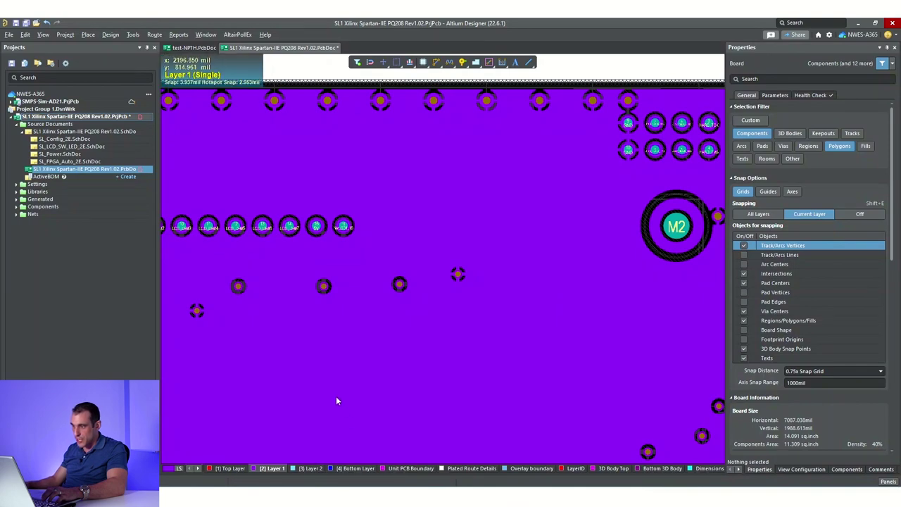
{"action": "scroll", "coordinate": [458, 396], "scroll_direction": "down", "scroll_amount": 3, "text": "ctrl"}
{"action": "scroll", "coordinate": [461, 403], "scroll_direction": "up", "scroll_amount": 3, "text": "ctrl"}
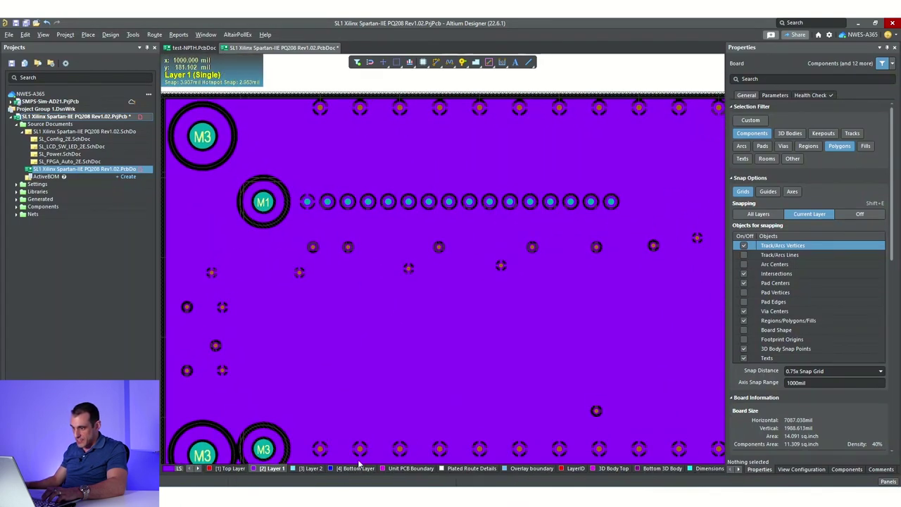
- Inspect the Top Layer alone, following the traces from the LCD connector pads to the area around M2
{"action": "left_click", "coordinate": [294, 468]}
{"action": "left_click", "coordinate": [233, 469]}
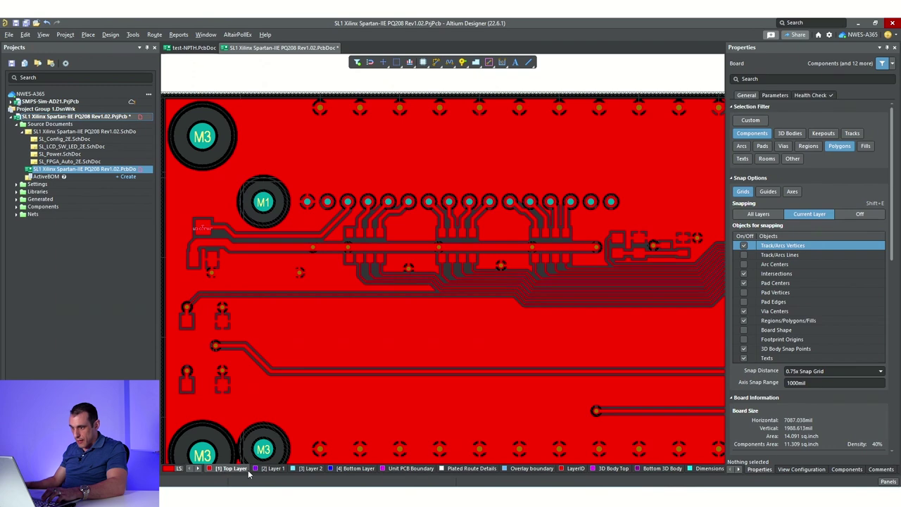
{"action": "right_click_drag", "start_coordinate": [426, 406], "coordinate": [333, 357]}
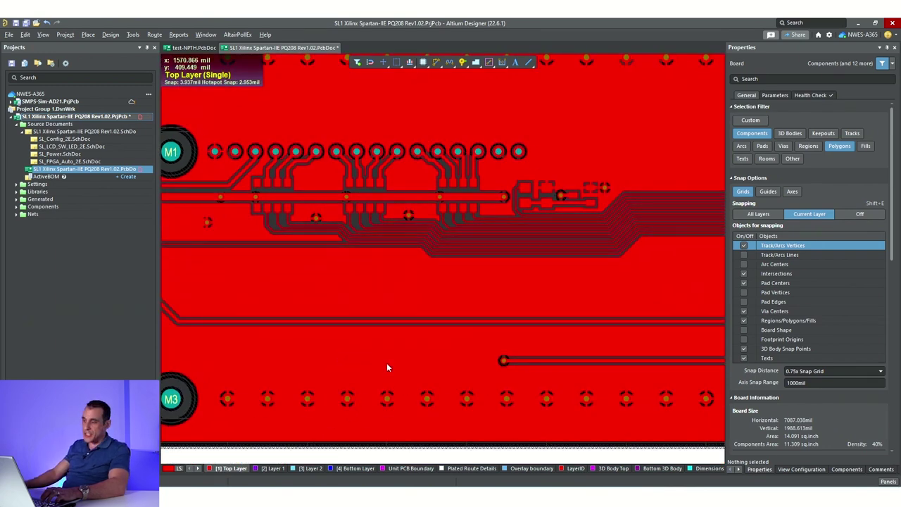
{"action": "right_click_drag", "start_coordinate": [380, 358], "coordinate": [523, 380]}
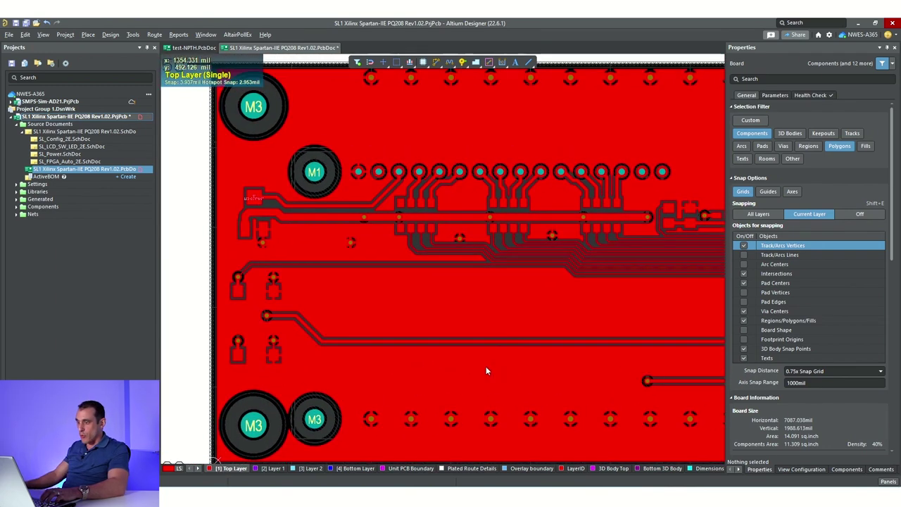
{"action": "right_click_drag", "start_coordinate": [531, 314], "coordinate": [303, 316]}
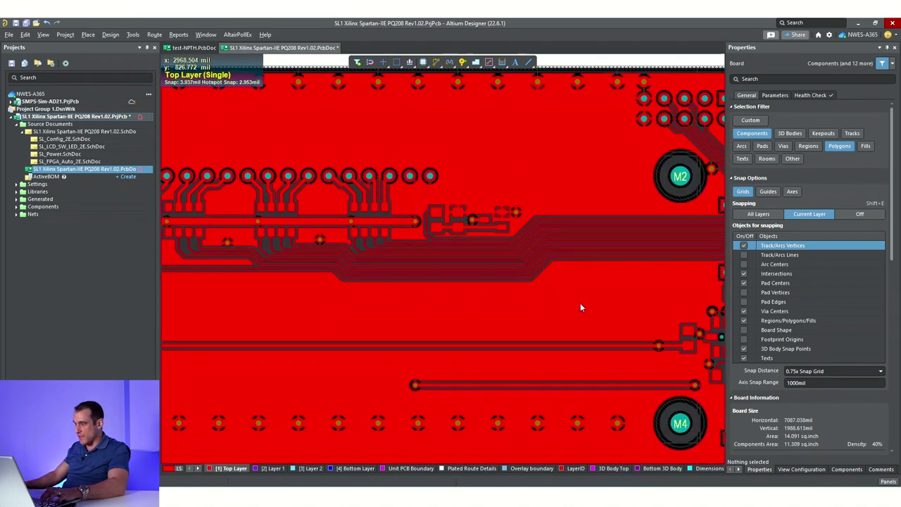
{"action": "right_click_drag", "start_coordinate": [413, 303], "coordinate": [468, 331]}
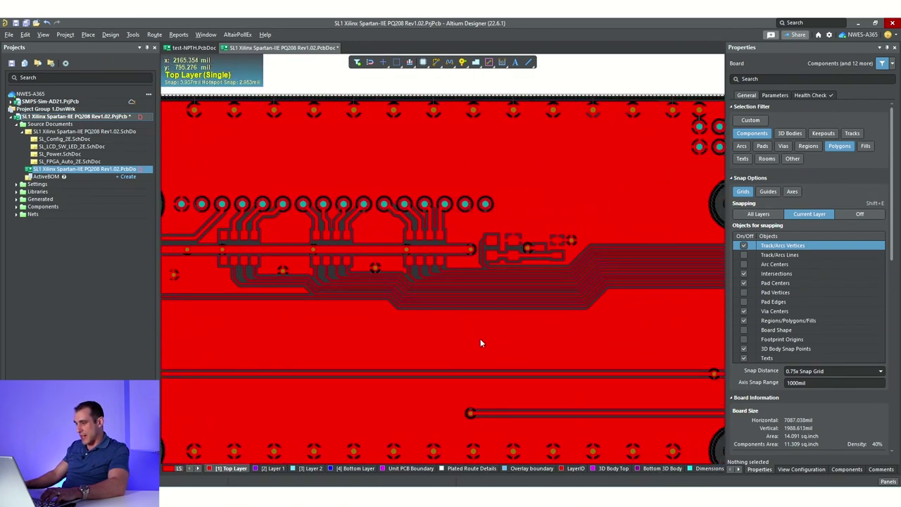
{"action": "right_click_drag", "start_coordinate": [595, 332], "coordinate": [446, 346]}
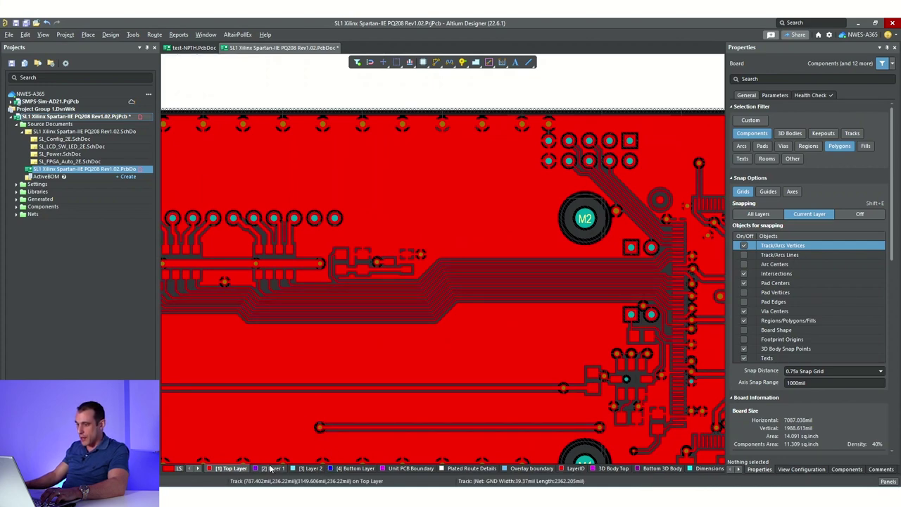
- Run the EMI check on the four-layer version of the board in EMIStream
{"action": "right_click_drag", "start_coordinate": [296, 368], "coordinate": [483, 382]}
{"action": "scroll", "coordinate": [483, 377], "scroll_direction": "down", "scroll_amount": 2, "text": "ctrl"}
{"action": "right_click_drag", "start_coordinate": [557, 360], "coordinate": [437, 354]}
{"action": "scroll", "coordinate": [471, 360], "scroll_direction": "down", "scroll_amount": 2, "text": "ctrl"}
{"action": "scroll", "coordinate": [460, 353], "scroll_direction": "down", "scroll_amount": 1, "text": "ctrl"}
{"action": "scroll", "coordinate": [433, 349], "scroll_direction": "down", "scroll_amount": 1, "text": "ctrl"}
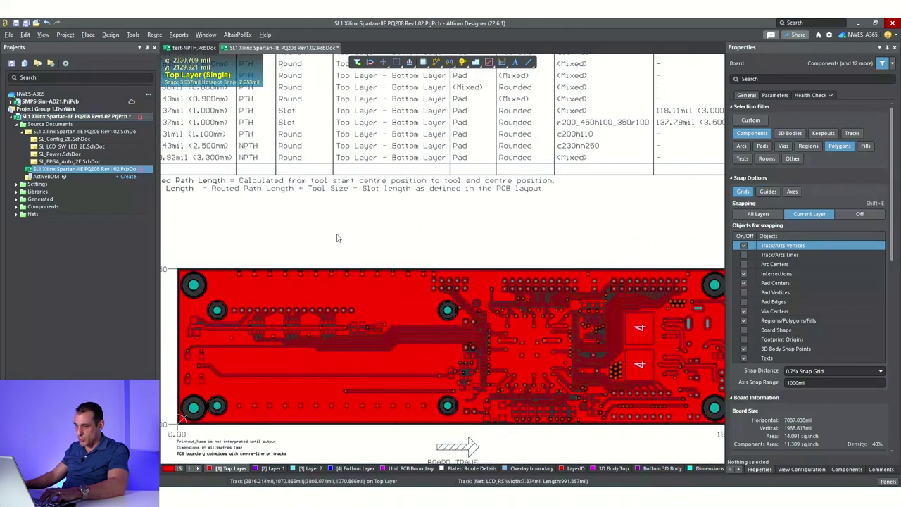
{"action": "left_click", "coordinate": [129, 35]}
{"action": "left_click", "coordinate": [134, 47]}
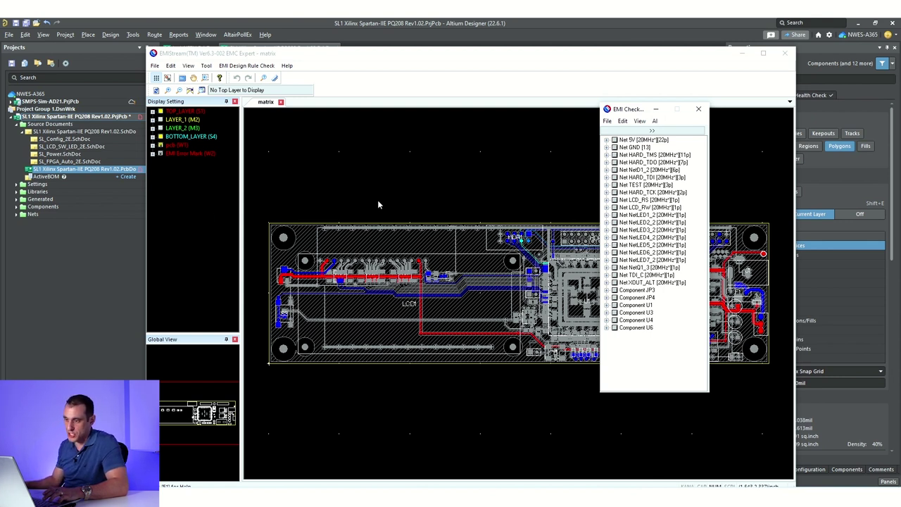
- List the EMI error mark categories, including Return Path Error, and look through the errors reported for Net GND
{"action": "left_click", "coordinate": [153, 154]}
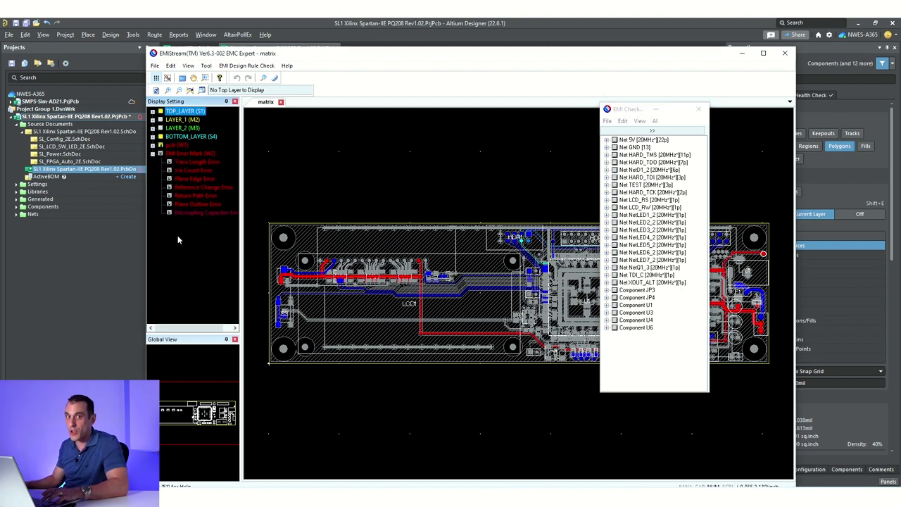
{"action": "left_click", "coordinate": [181, 196]}
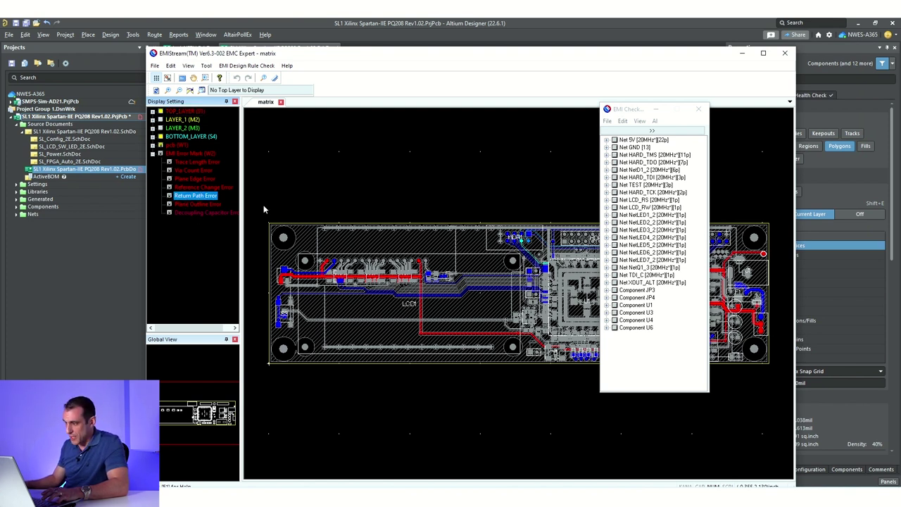
{"action": "left_click", "coordinate": [667, 337]}
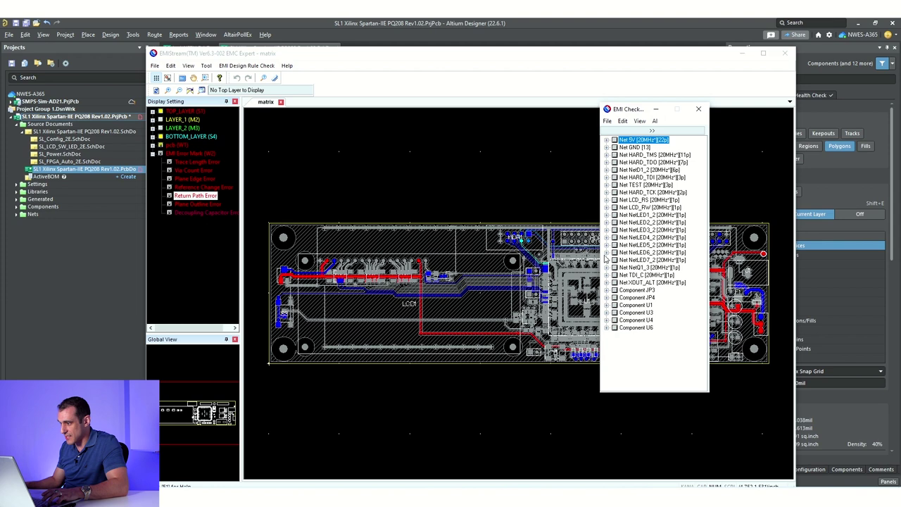
{"action": "left_click", "coordinate": [606, 147]}
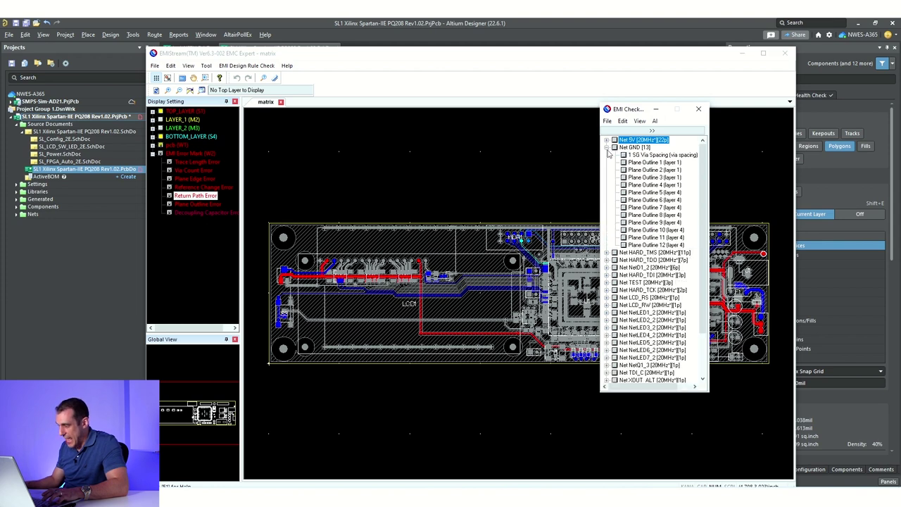
{"action": "left_click", "coordinate": [606, 147]}
- Read the details of the first Reference Change error on Net 5V and inspect the via it marks
{"action": "left_click", "coordinate": [606, 140]}
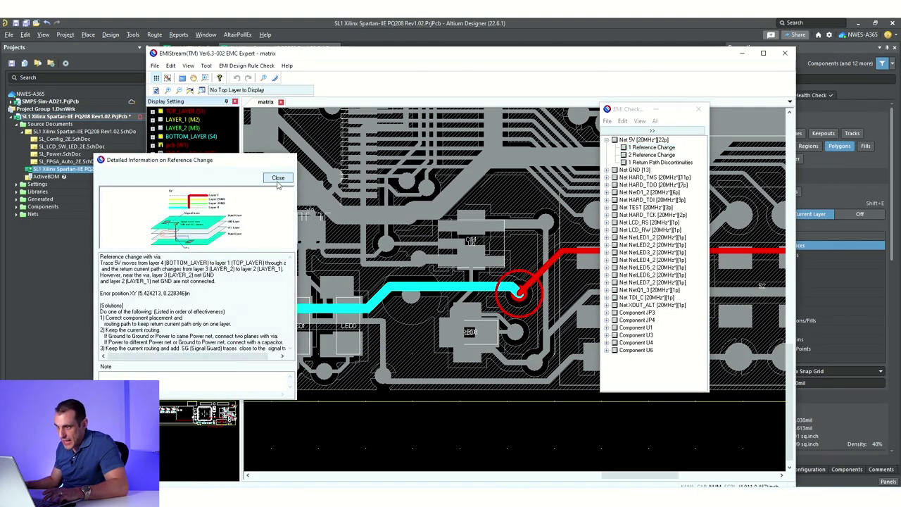
{"action": "left_click", "coordinate": [278, 178]}
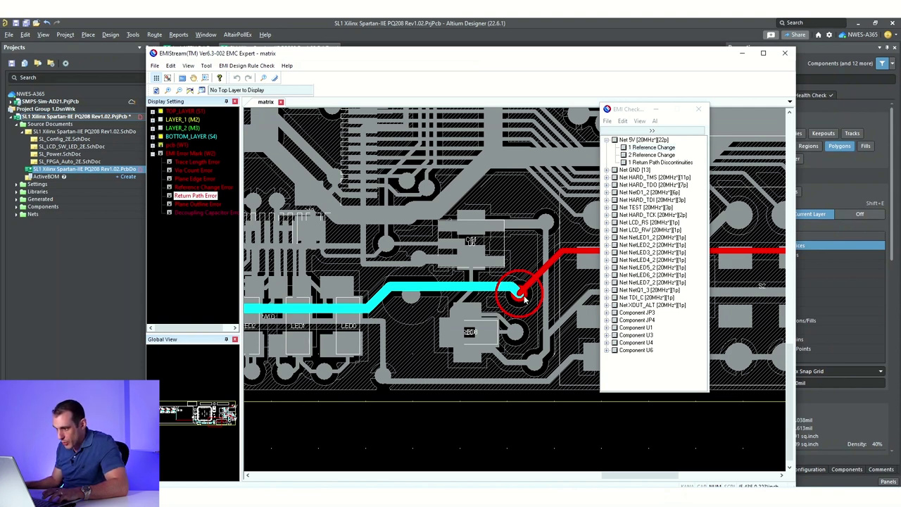
{"action": "scroll", "coordinate": [507, 328], "scroll_direction": "up", "scroll_amount": 3}
{"action": "scroll", "coordinate": [508, 331], "scroll_direction": "down", "scroll_amount": 2}
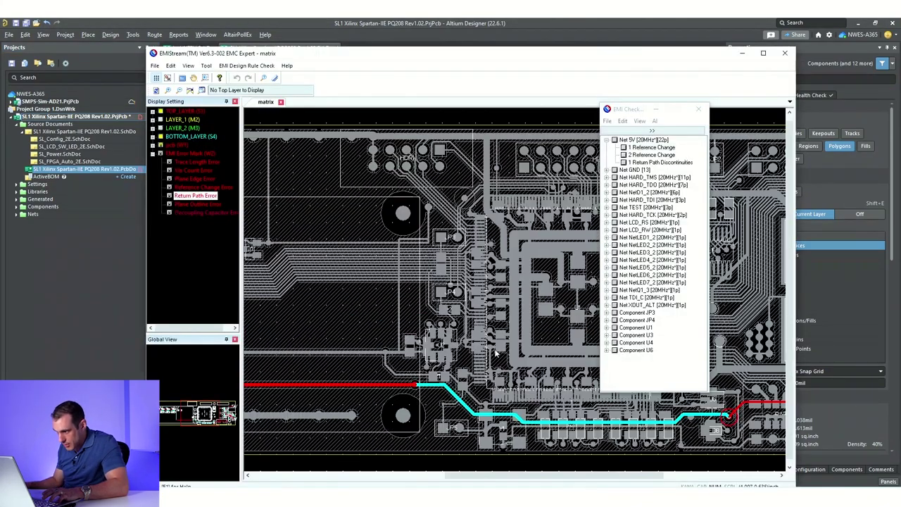
- Switch to Altium Designer and locate the same 5V via beside fiducial FID2 on the Top Layer
{"action": "right_click", "coordinate": [515, 346]}
{"action": "left_click", "coordinate": [458, 338]}
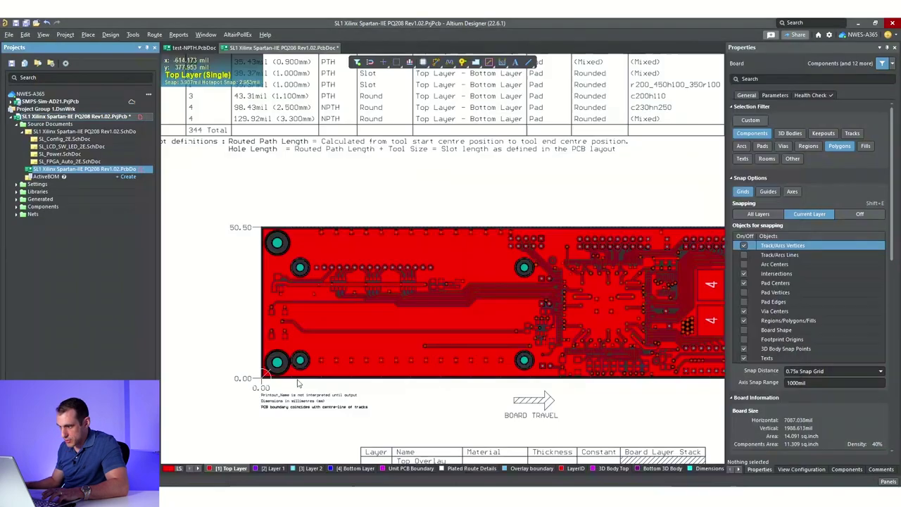
{"action": "scroll", "coordinate": [440, 368], "scroll_direction": "right", "scroll_amount": 5}
{"action": "scroll", "coordinate": [441, 361], "scroll_direction": "up", "scroll_amount": 6, "text": "ctrl"}
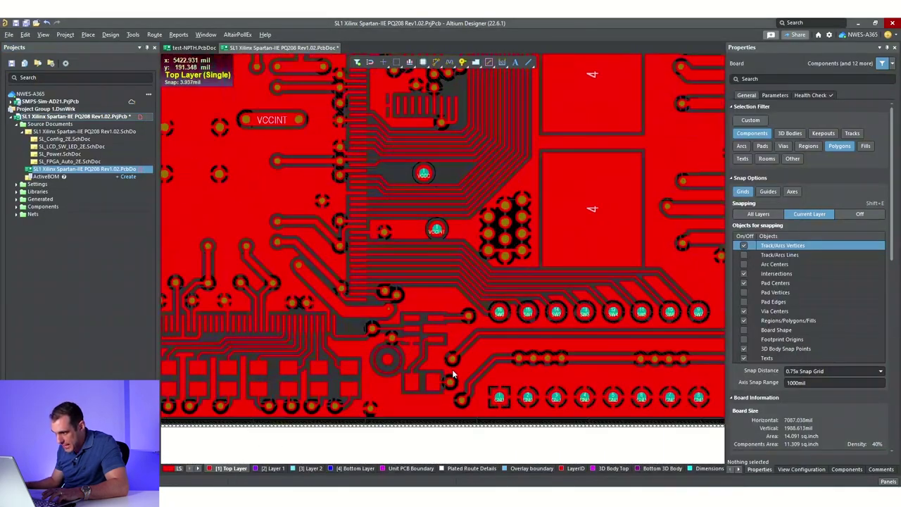
{"action": "scroll", "coordinate": [452, 369], "scroll_direction": "up", "scroll_amount": 8, "text": "ctrl"}
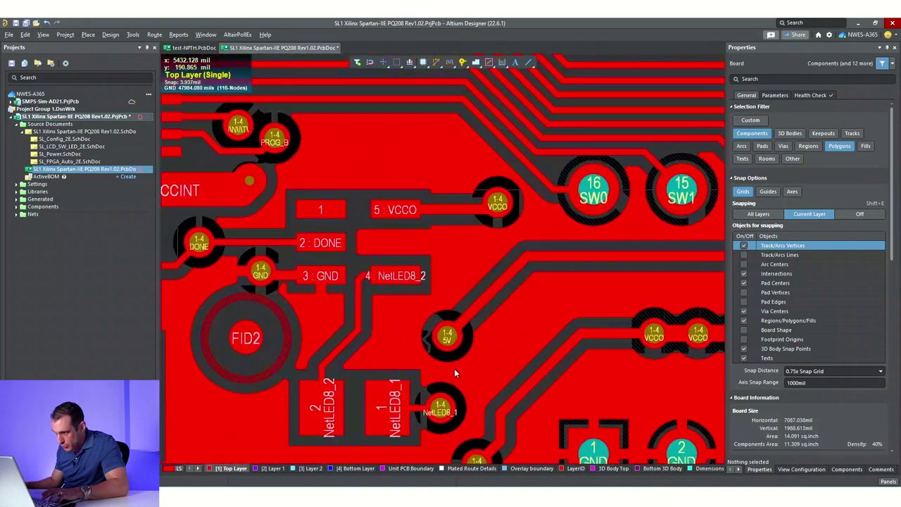
{"action": "right_click_drag", "start_coordinate": [502, 343], "coordinate": [497, 275]}
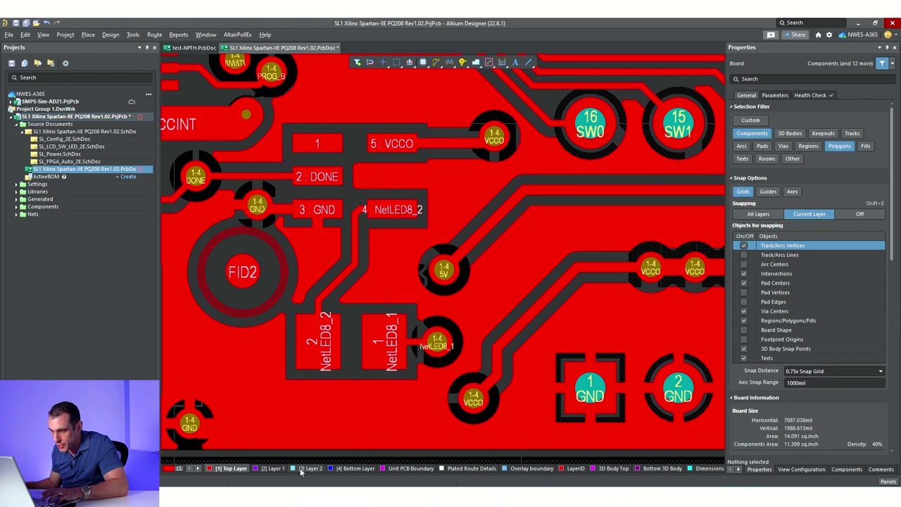
- Examine the surroundings of the 5V via on the Top Layer, Layer 1 and Layer 2 for free space and nearby GND vias
{"action": "right_click_drag", "start_coordinate": [510, 270], "coordinate": [554, 297]}
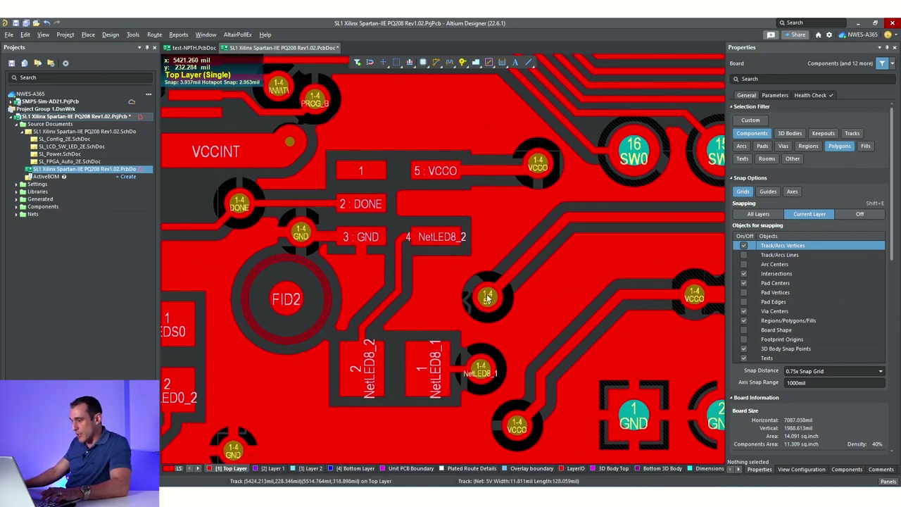
{"action": "right_click_drag", "start_coordinate": [545, 290], "coordinate": [456, 315]}
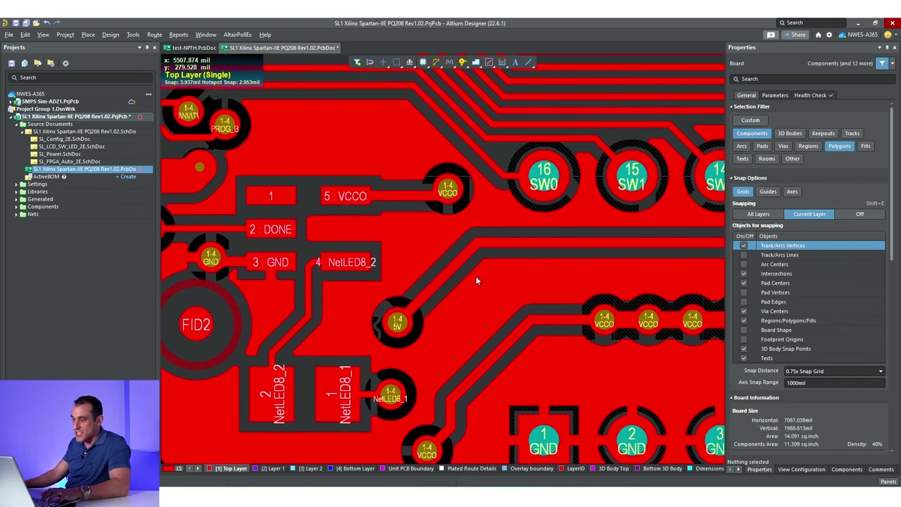
{"action": "scroll", "coordinate": [460, 311], "scroll_direction": "down", "scroll_amount": 1, "text": "ctrl"}
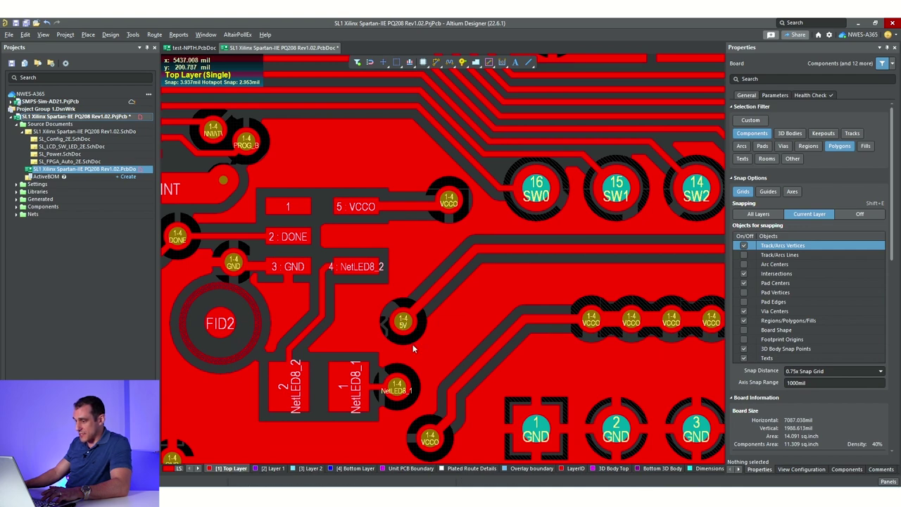
{"action": "right_click_drag", "start_coordinate": [427, 326], "coordinate": [532, 355]}
{"action": "scroll", "coordinate": [499, 330], "scroll_direction": "down", "scroll_amount": 2, "text": "ctrl"}
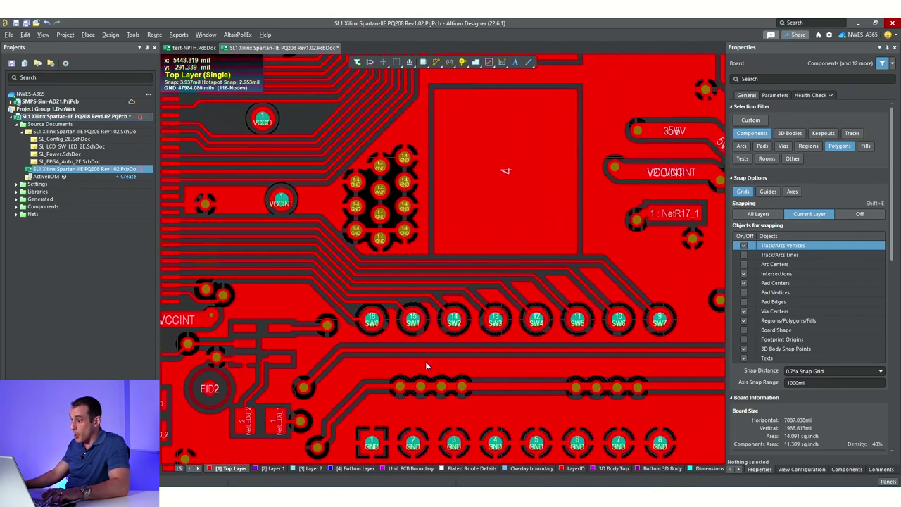
{"action": "scroll", "coordinate": [426, 362], "scroll_direction": "down", "scroll_amount": 3, "text": "ctrl"}
{"action": "right_click_drag", "start_coordinate": [426, 363], "coordinate": [492, 374]}
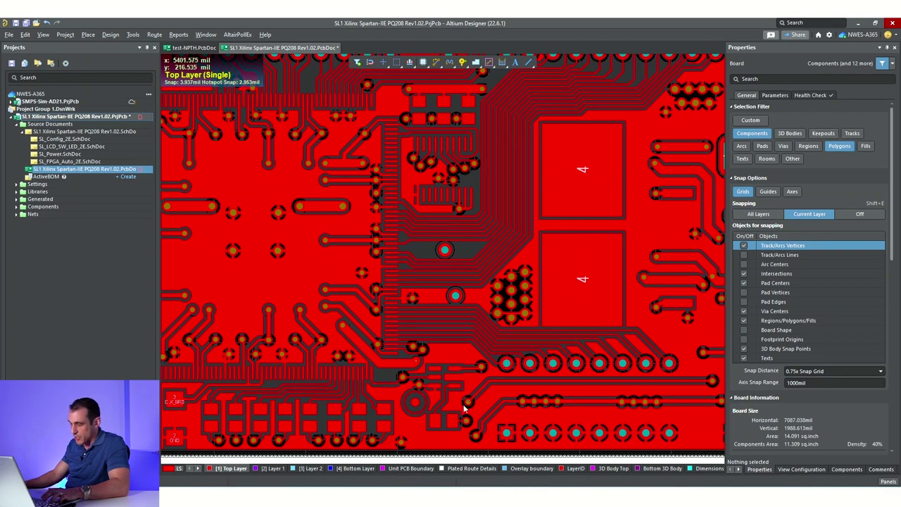
{"action": "scroll", "coordinate": [472, 418], "scroll_direction": "up", "scroll_amount": 8, "text": "ctrl"}
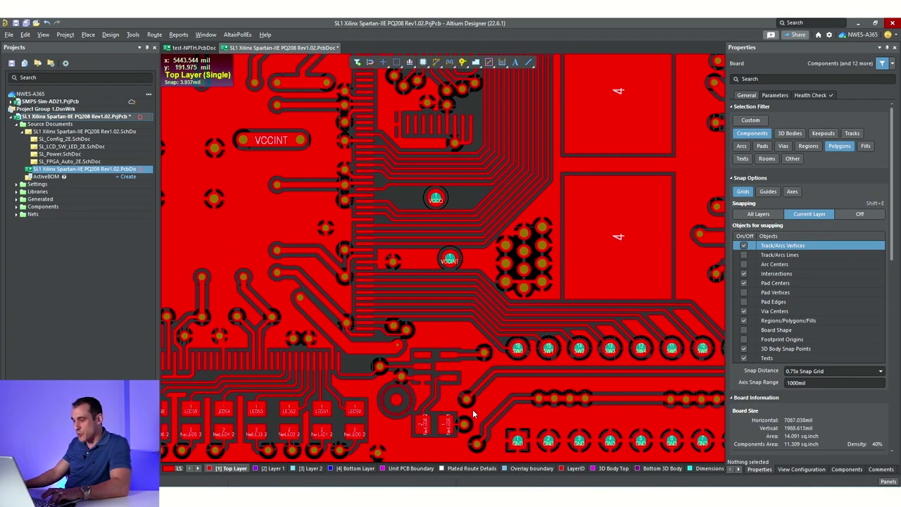
{"action": "scroll", "coordinate": [479, 418], "scroll_direction": "up", "scroll_amount": 2, "text": "ctrl"}
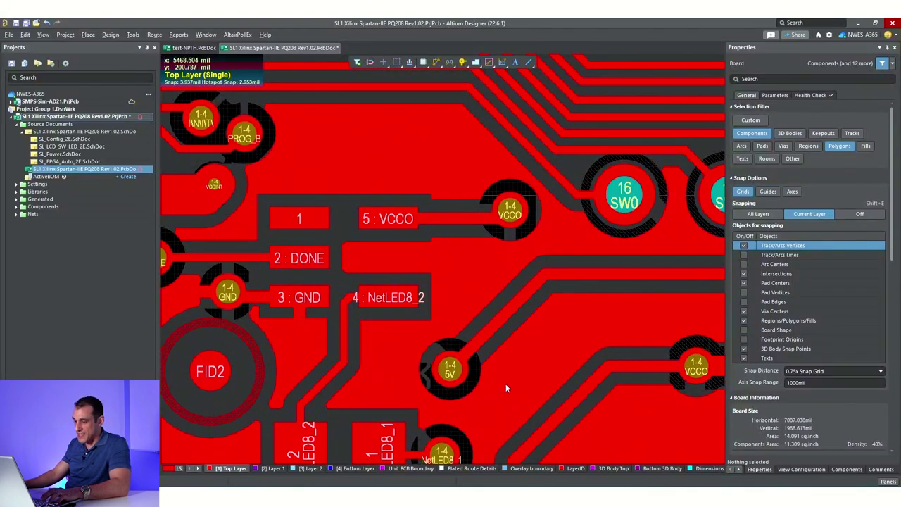
{"action": "left_click", "coordinate": [280, 470]}
{"action": "left_click", "coordinate": [313, 470]}
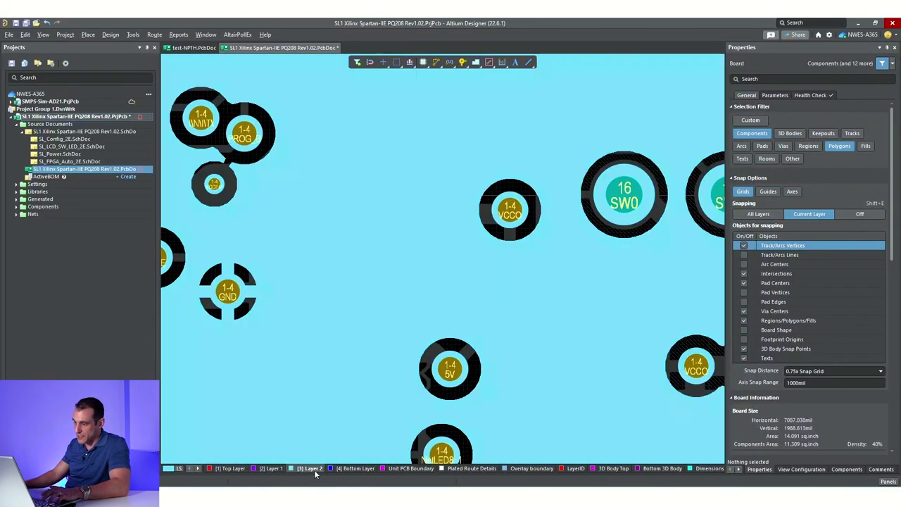
- Copy the GND via above FID2 and paste it next to the 5V via, assigned to the GND net
{"action": "left_click", "coordinate": [242, 469]}
{"action": "left_click", "coordinate": [284, 314]}
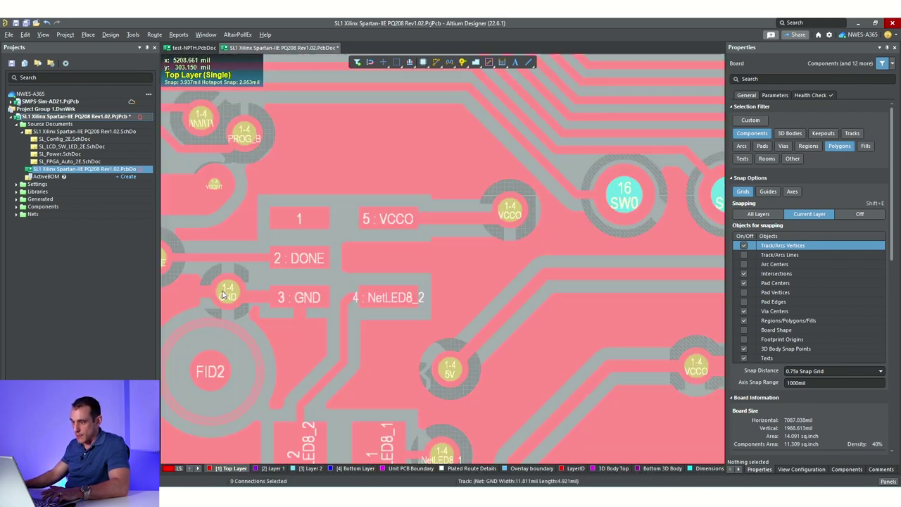
{"action": "key", "text": "p"}
{"action": "key", "text": "v"}
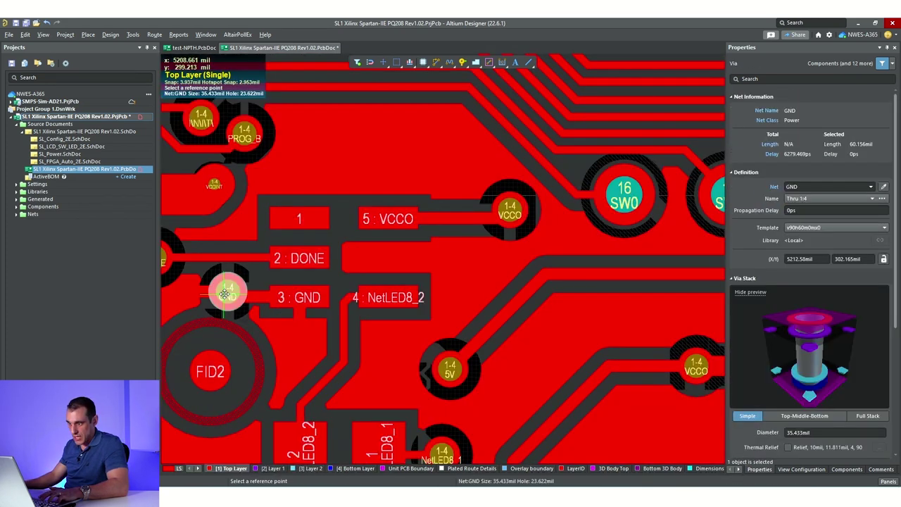
{"action": "left_click", "coordinate": [511, 393]}
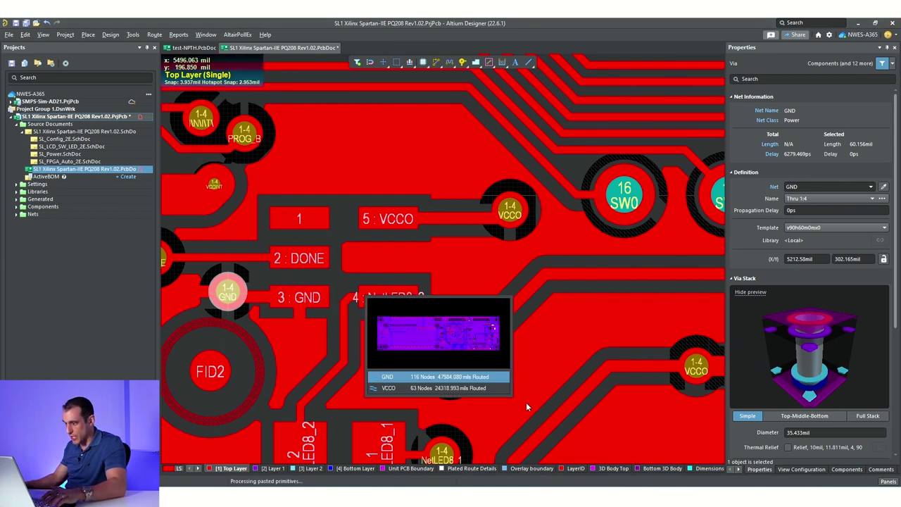
{"action": "key", "text": "Return"}
- Check the pasted GND via on the other layers and move it just above the 5V via, clear of the Bottom Layer tracks
{"action": "left_click", "coordinate": [276, 469]}
{"action": "left_click", "coordinate": [310, 468]}
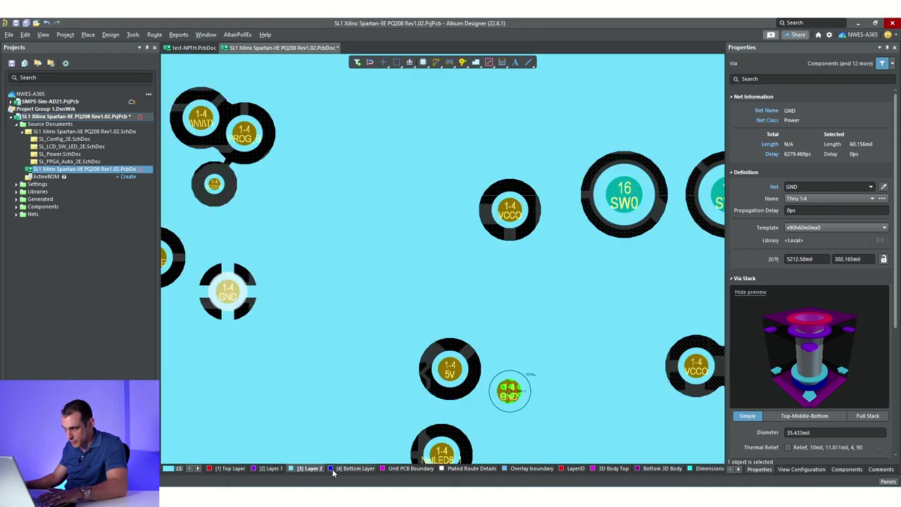
{"action": "left_click", "coordinate": [354, 469]}
{"action": "left_click_drag", "start_coordinate": [510, 392], "coordinate": [463, 305]}
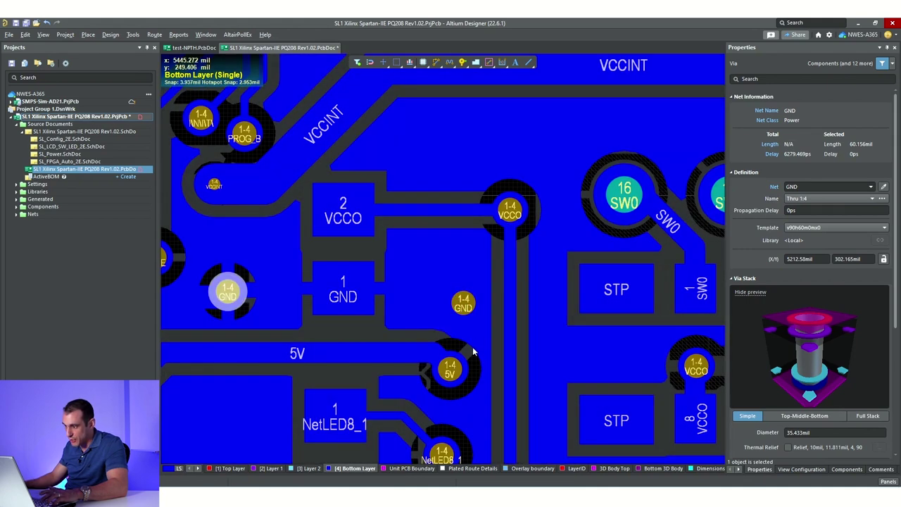
{"action": "left_click", "coordinate": [230, 469]}
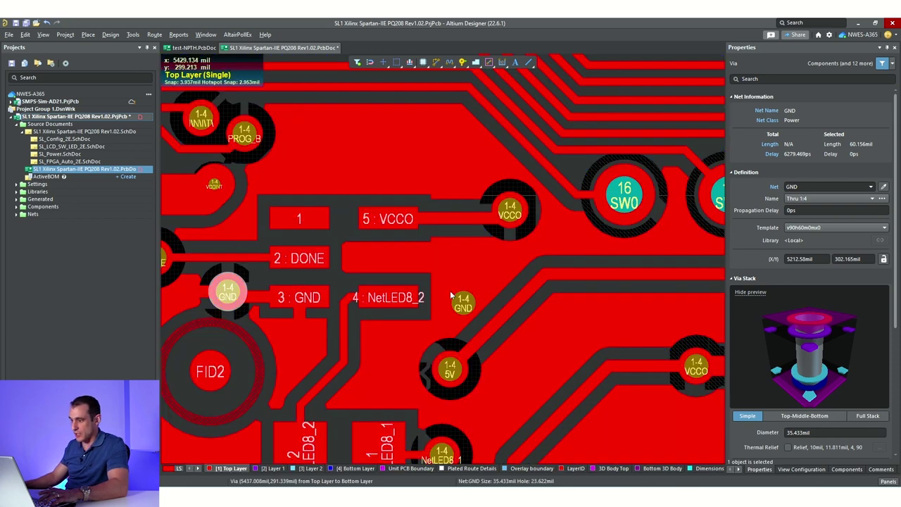
{"action": "left_click_drag", "start_coordinate": [464, 304], "coordinate": [460, 303]}
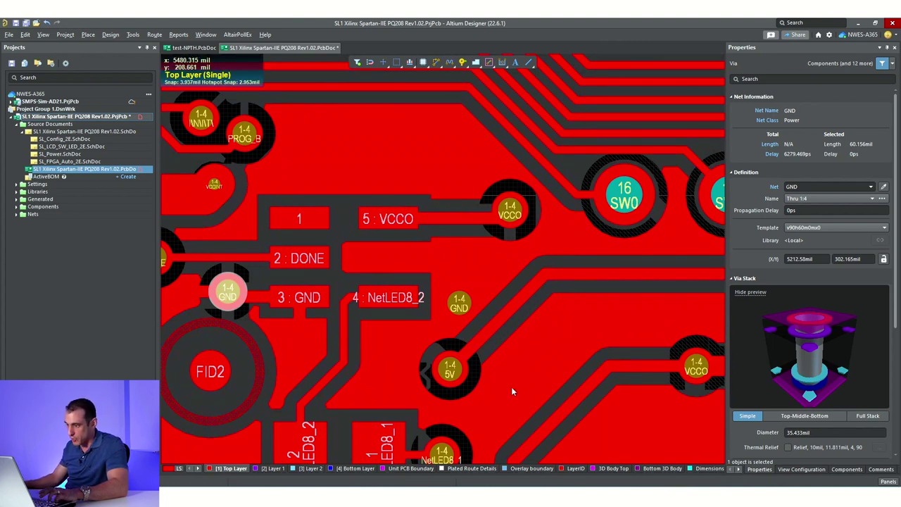
- Switch back to EMIStream and open the details of the Return Path Discontinuities error on Net 5V
{"action": "scroll", "coordinate": [527, 383], "scroll_direction": "down", "scroll_amount": 2, "text": "ctrl"}
{"action": "scroll", "coordinate": [527, 382], "scroll_direction": "down", "scroll_amount": 6, "text": "ctrl"}
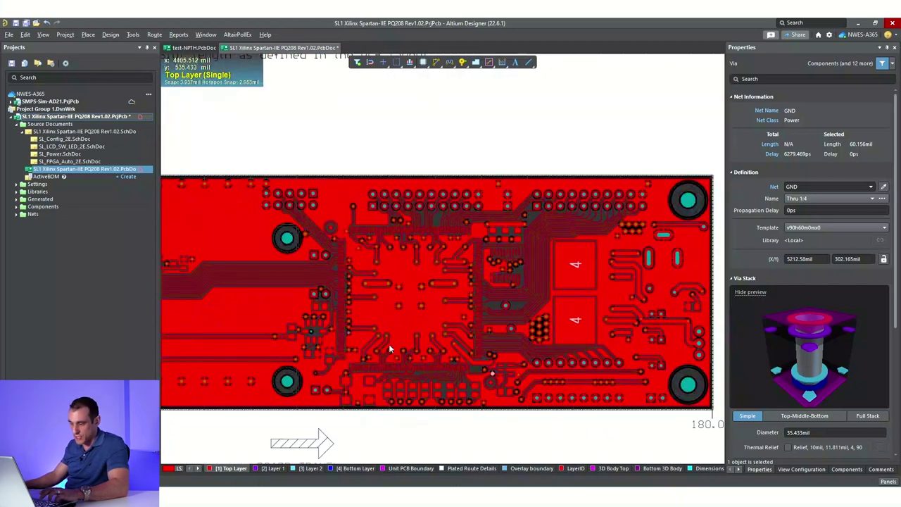
{"action": "right_click_drag", "start_coordinate": [381, 346], "coordinate": [541, 348]}
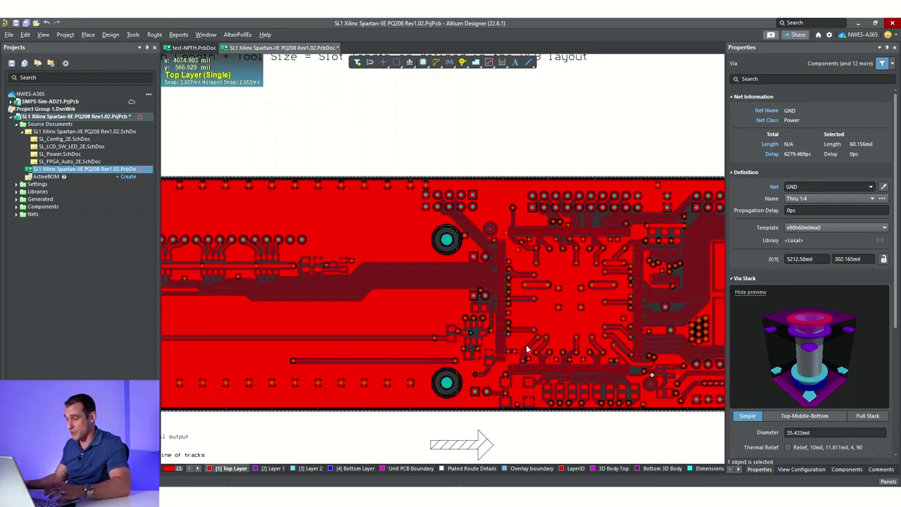
{"action": "right_click_drag", "start_coordinate": [528, 347], "coordinate": [436, 352]}
{"action": "left_click", "coordinate": [414, 496]}
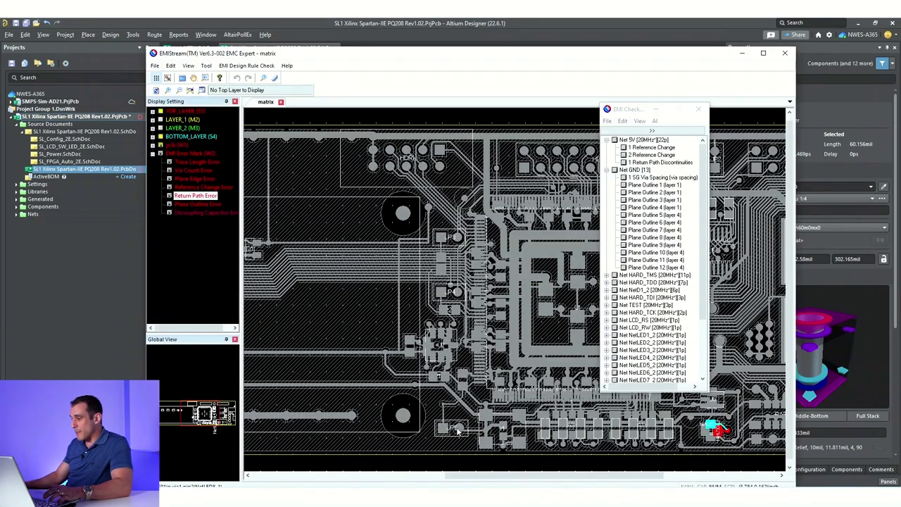
{"action": "double_click", "coordinate": [645, 155]}
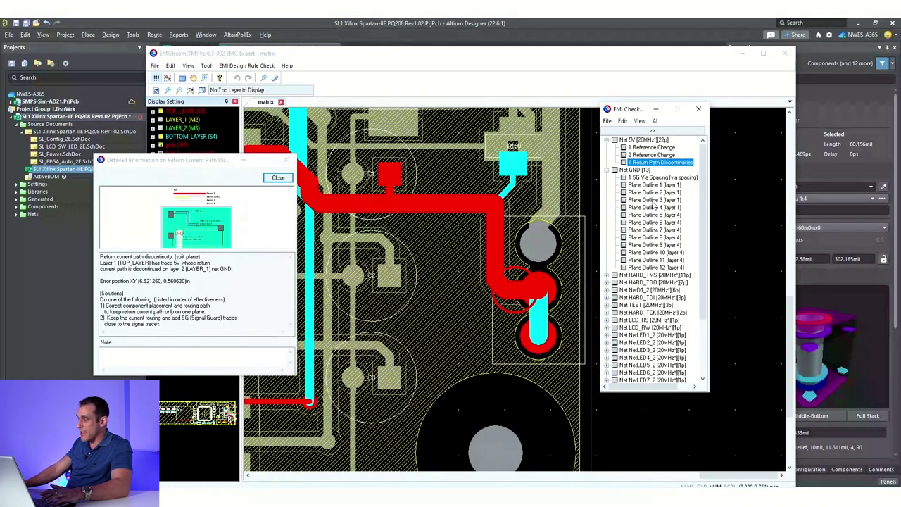
- Open the Plane Outline 2 (layer 1) error of Net GND and read its suggested solutions
{"action": "double_click", "coordinate": [652, 193]}
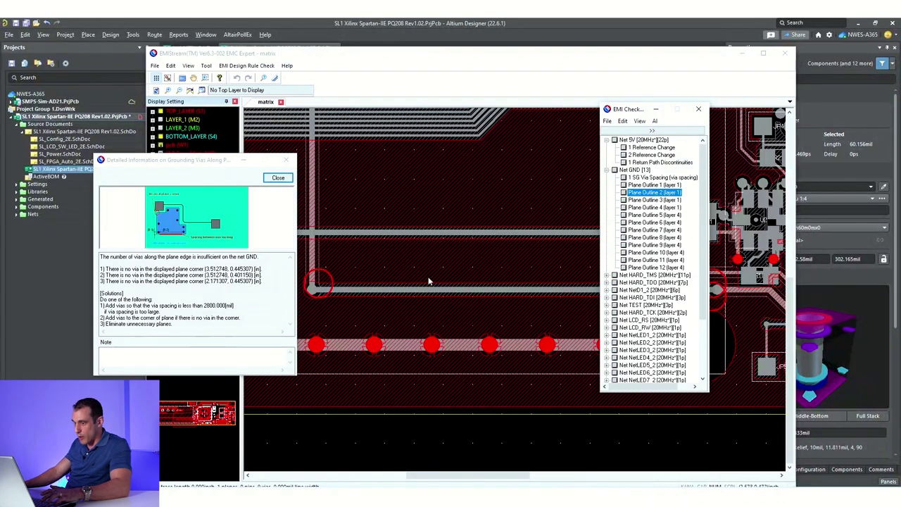
{"action": "left_click", "coordinate": [257, 281]}
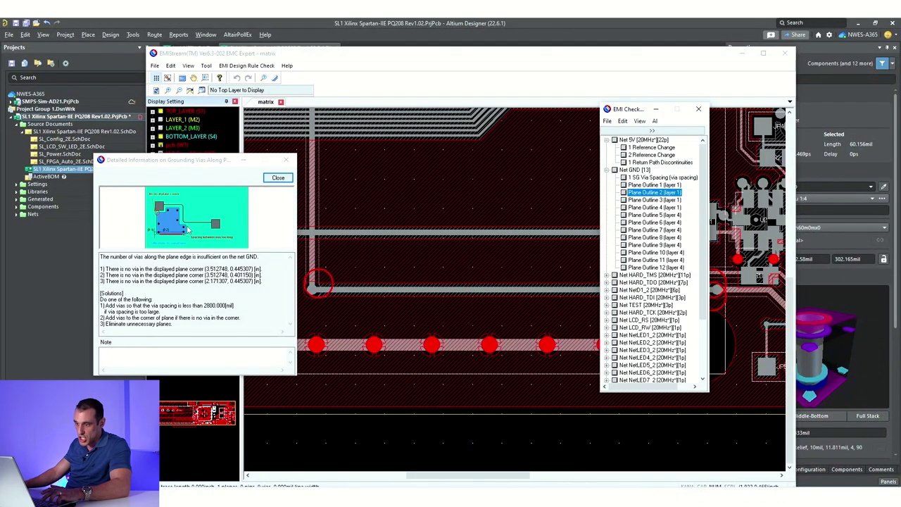
{"action": "left_click", "coordinate": [172, 161]}
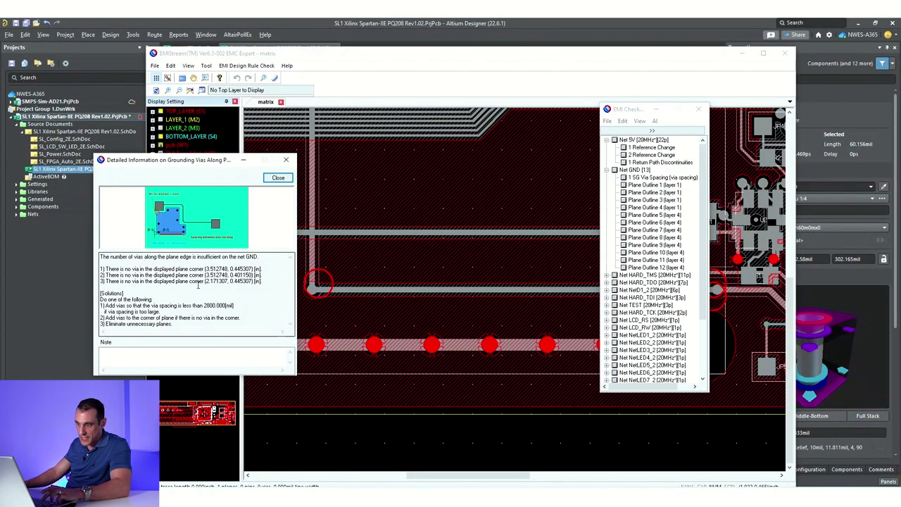
{"action": "left_click_drag", "start_coordinate": [199, 324], "coordinate": [103, 301]}
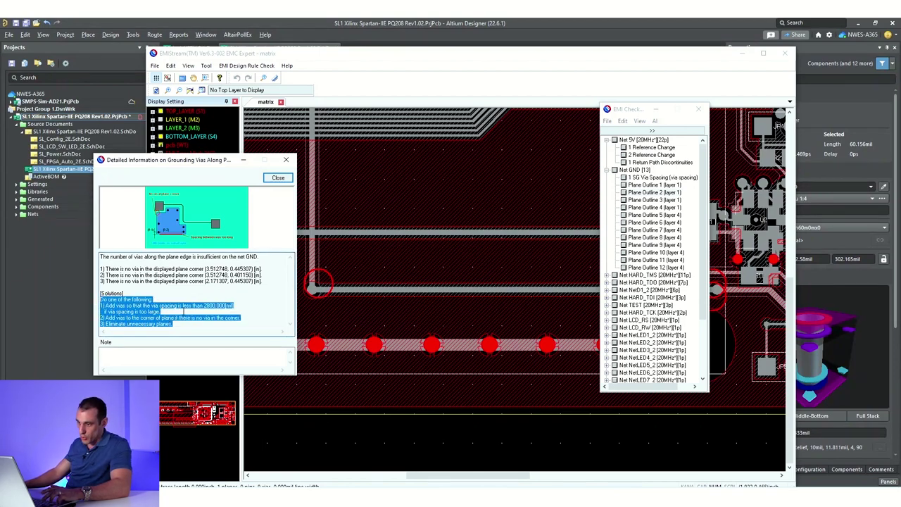
{"action": "left_click", "coordinate": [197, 305]}
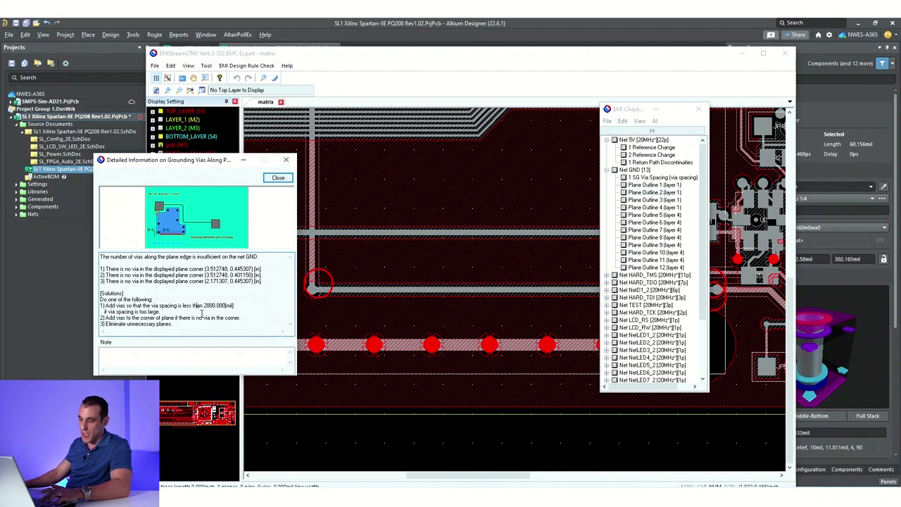